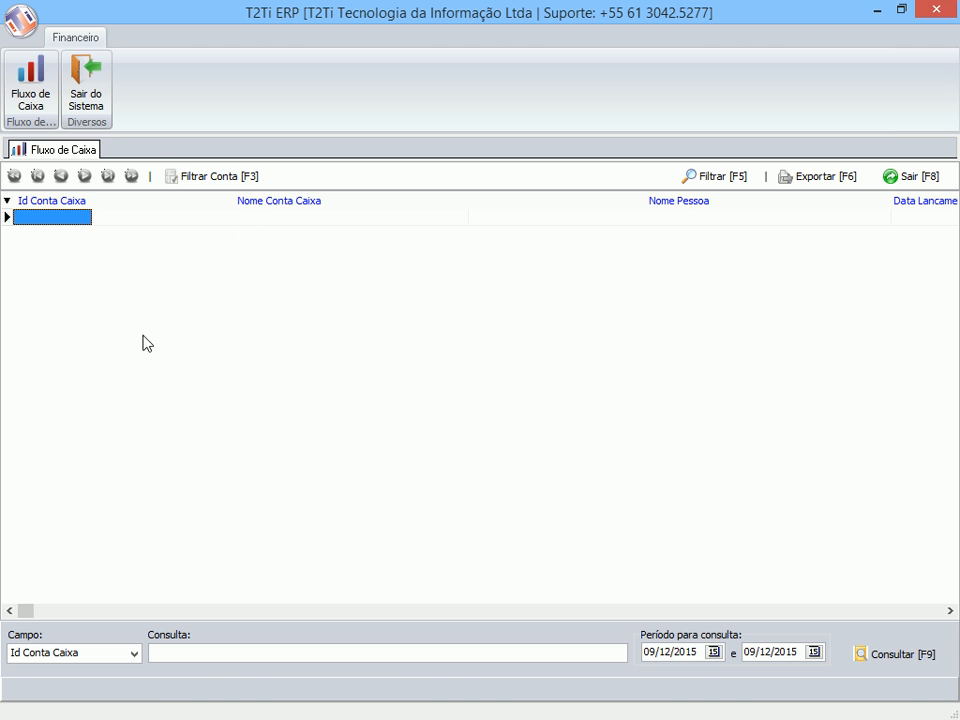
Query the cash flow with the period's end date set to 09/12/2016.
click(793, 650)
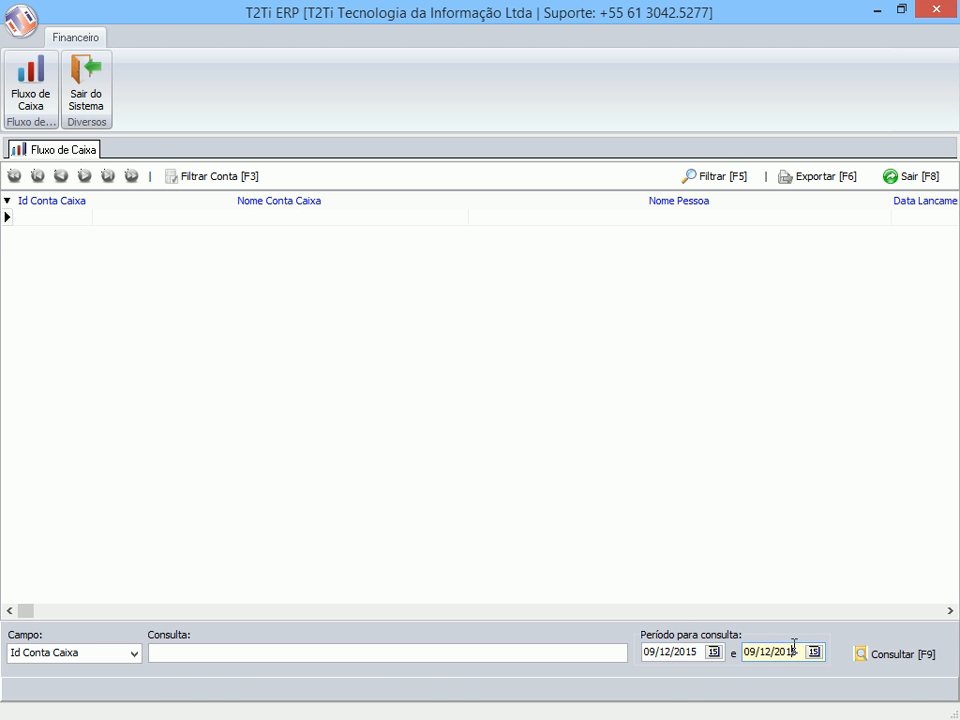
text(6)
click(870, 660)
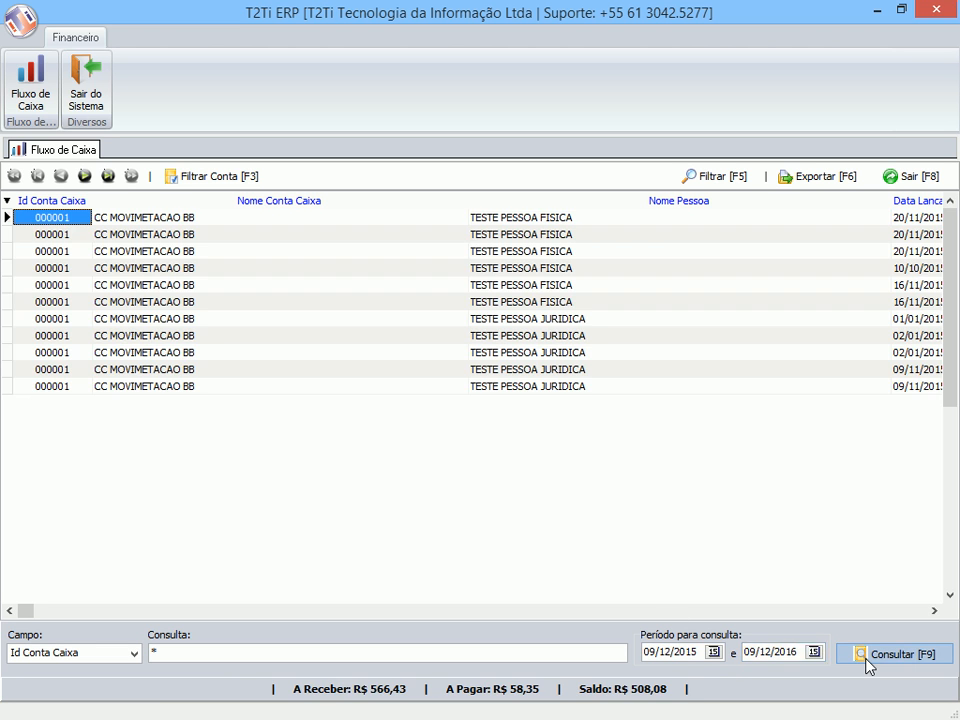
Set the cash flow period's start date to 01/01/2015 and run the query again.
click(656, 651)
text(01011)
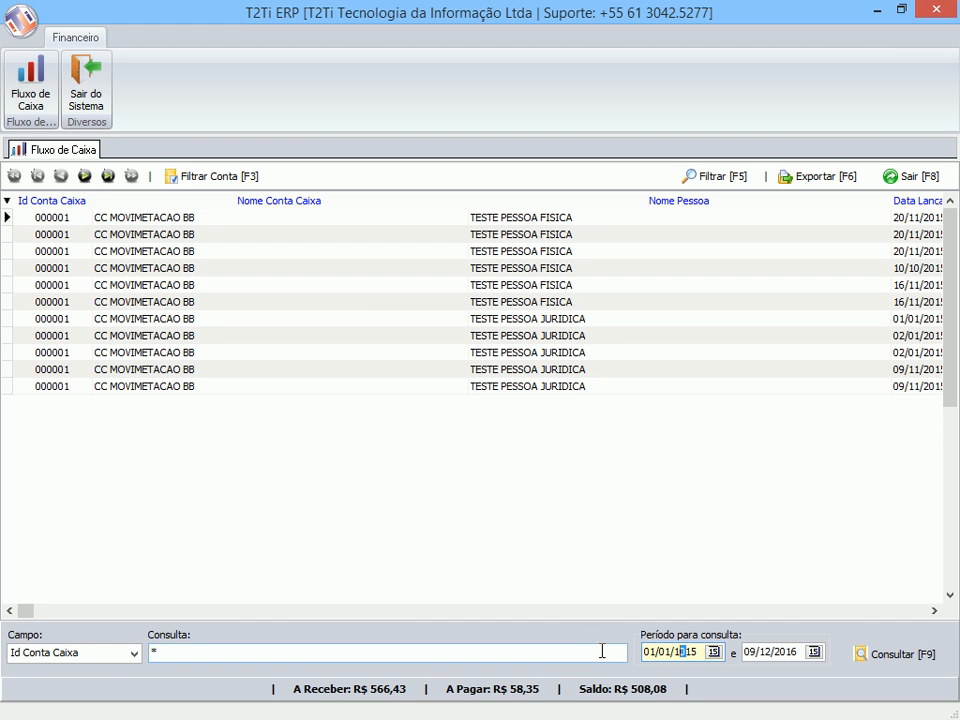
key(BackSpace)
text(2015)
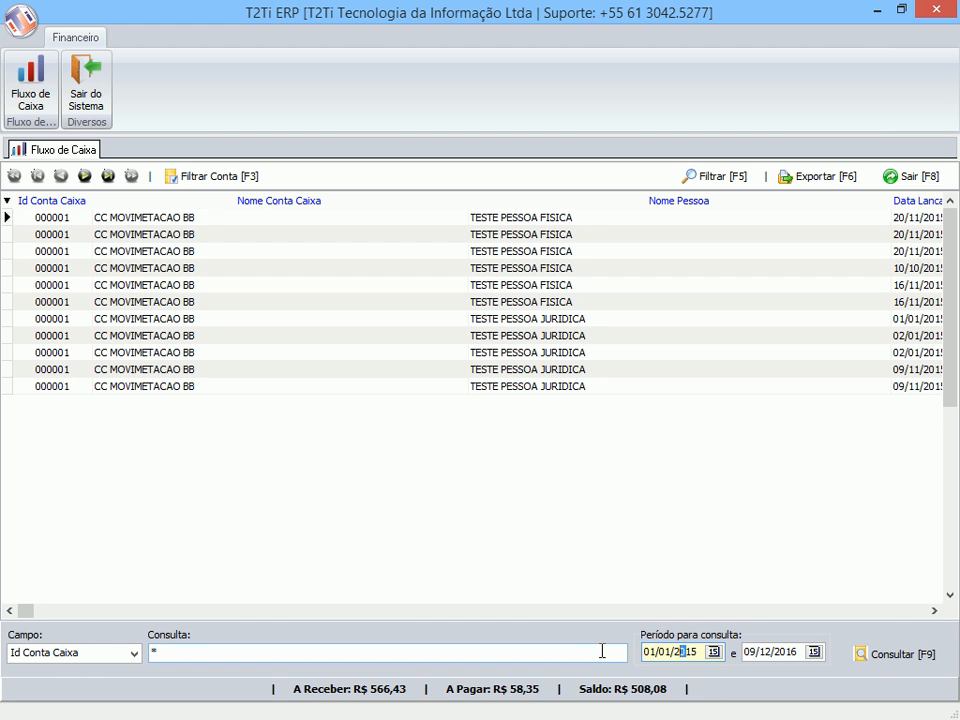
click(869, 660)
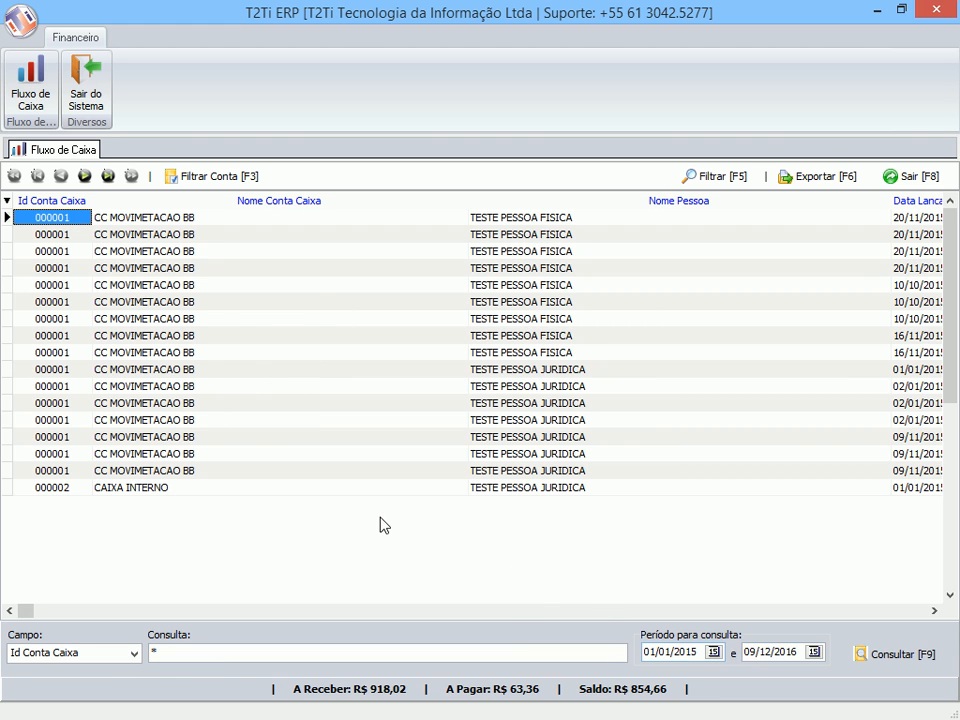
View the cash flow filtered for CC MOVIMETACAO BB and for CAIXA INTERNO, returning to the list after each.
click(186, 178)
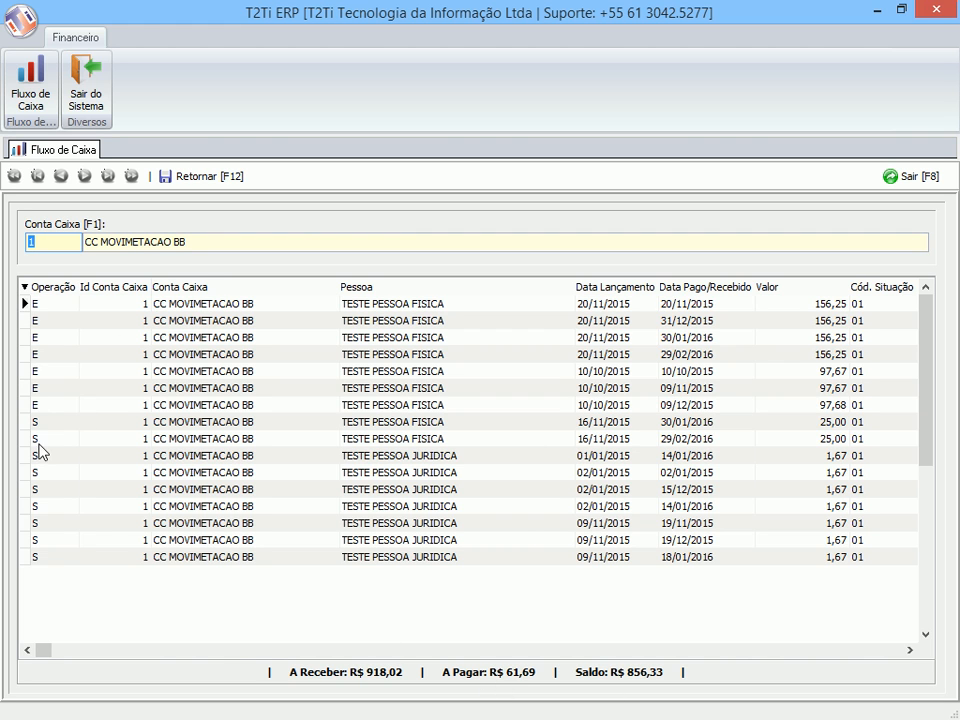
click(196, 176)
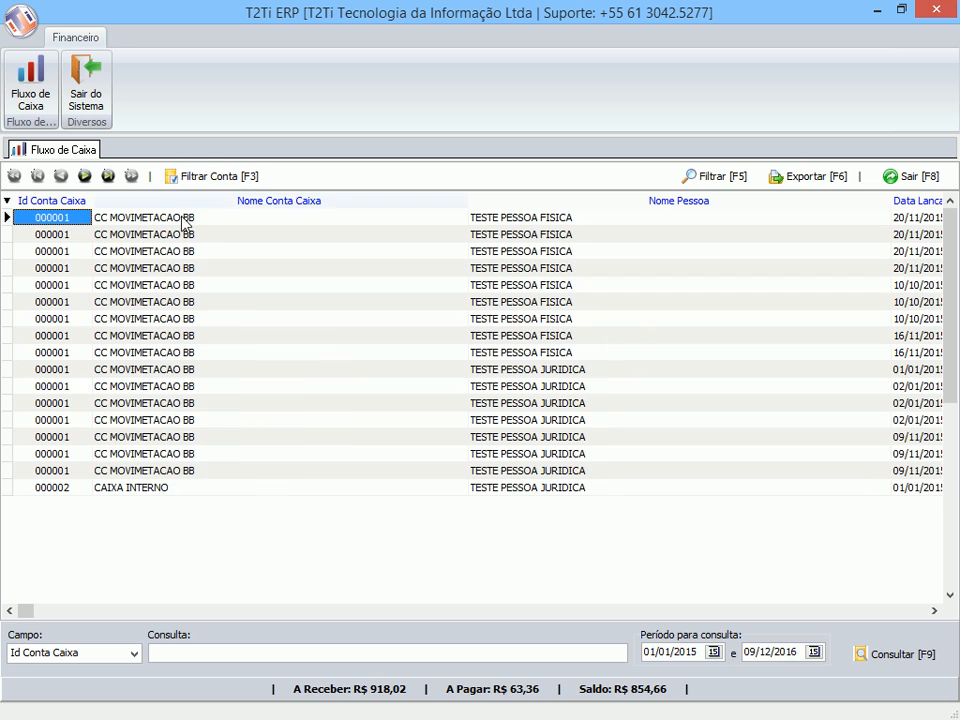
click(70, 488)
click(241, 176)
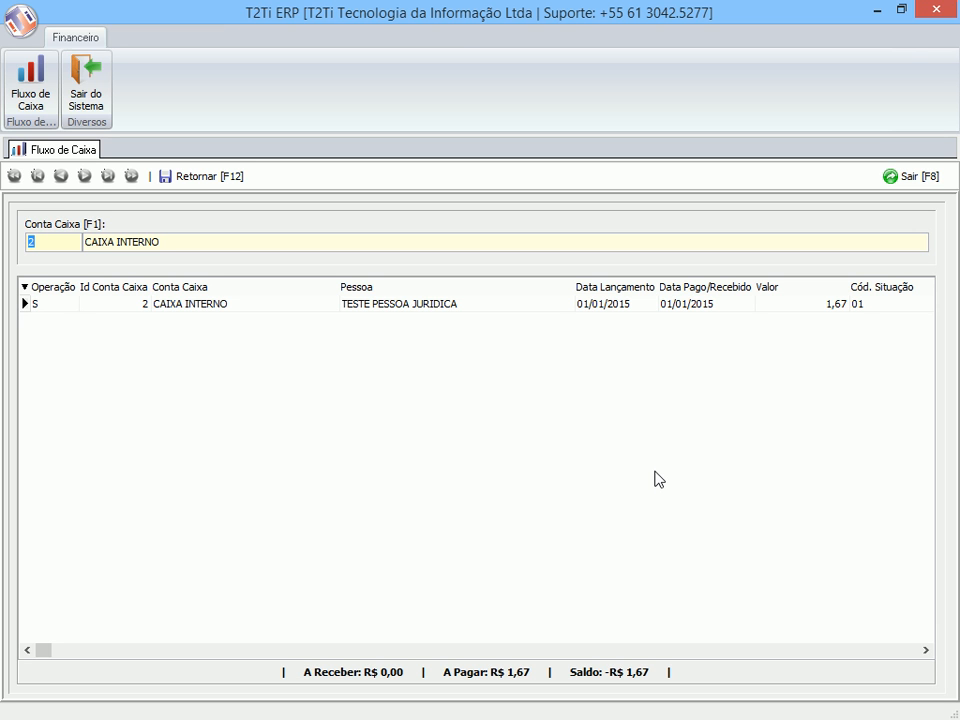
click(200, 178)
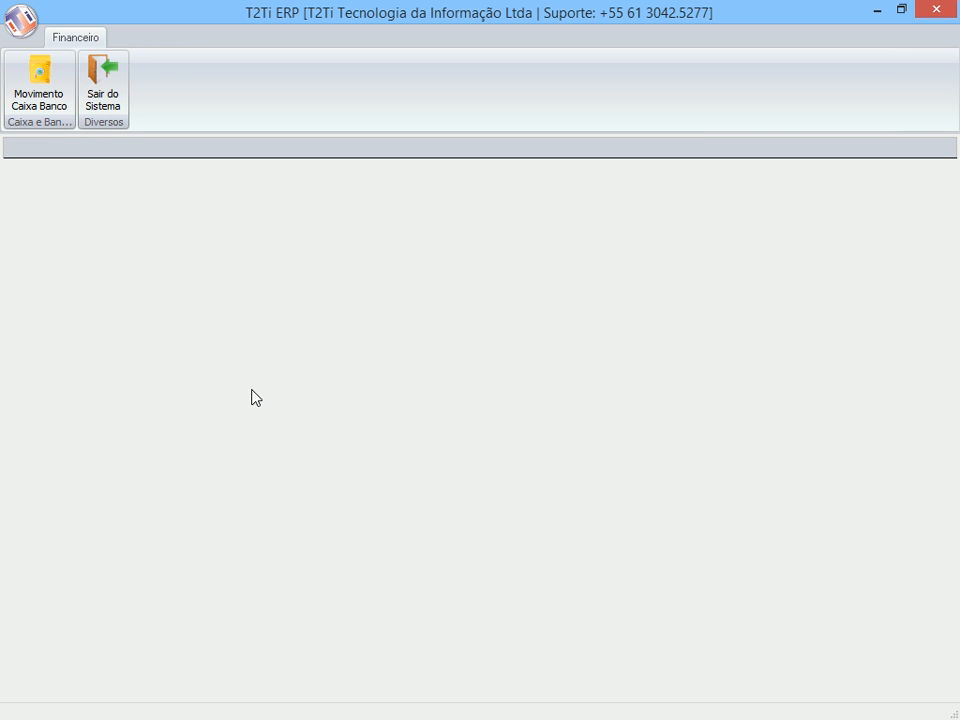
Open the cash/bank movements and query them for 12/2015 and for 11/2015.
click(40, 88)
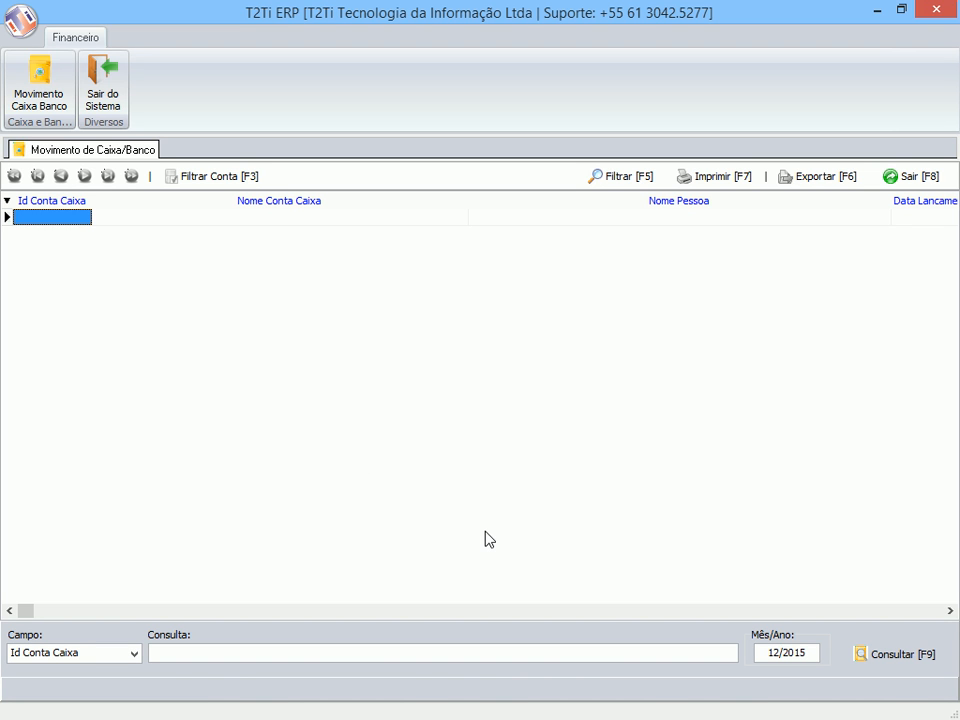
click(885, 658)
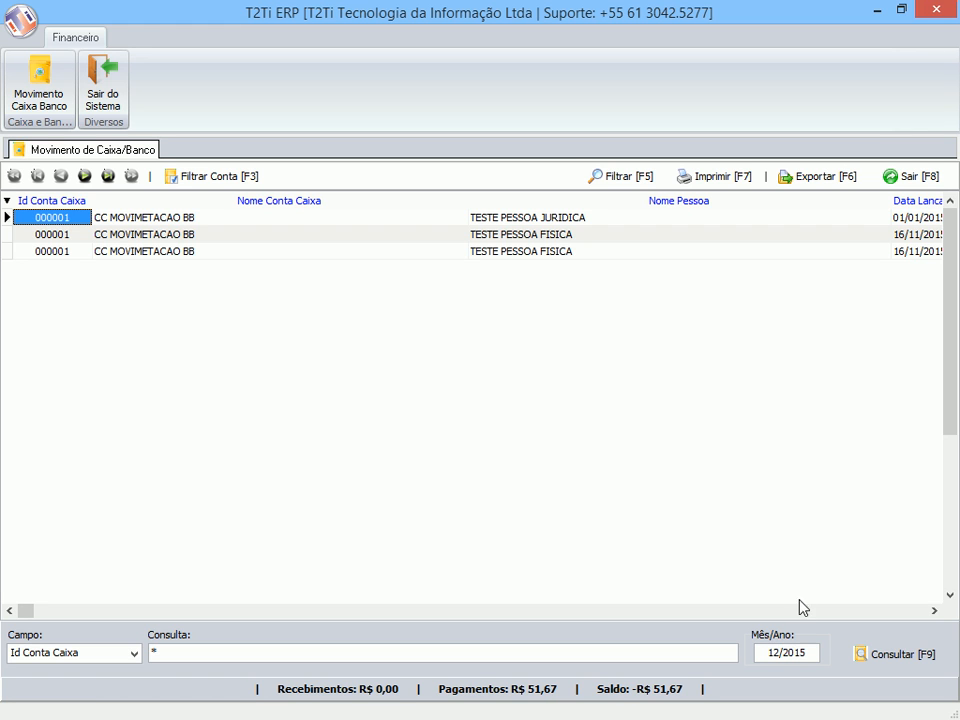
double_click(772, 652)
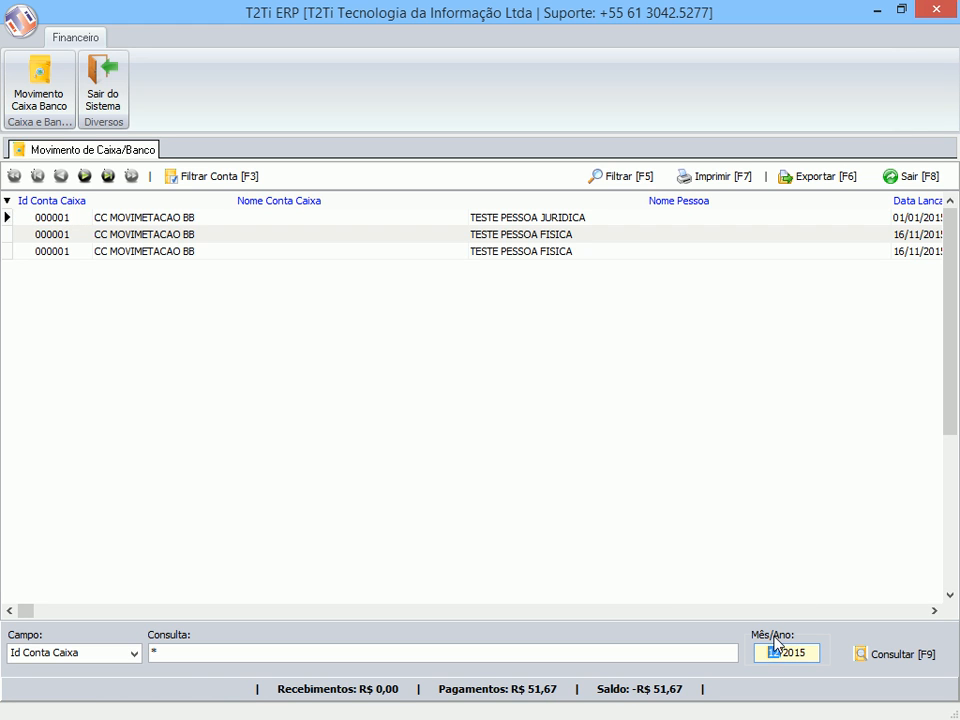
text(11)
click(899, 660)
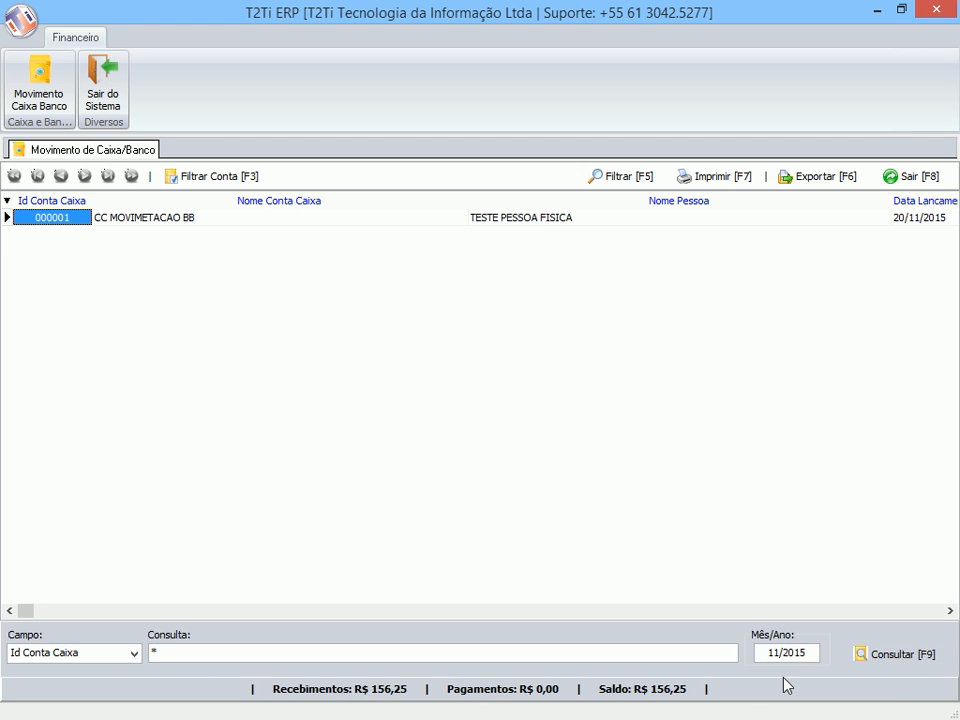
Query the movements with the month set back to 12/2015, view the CC MOVIMETACAO BB account's entries and return to the list.
drag(772, 655, 785, 652)
text(12)
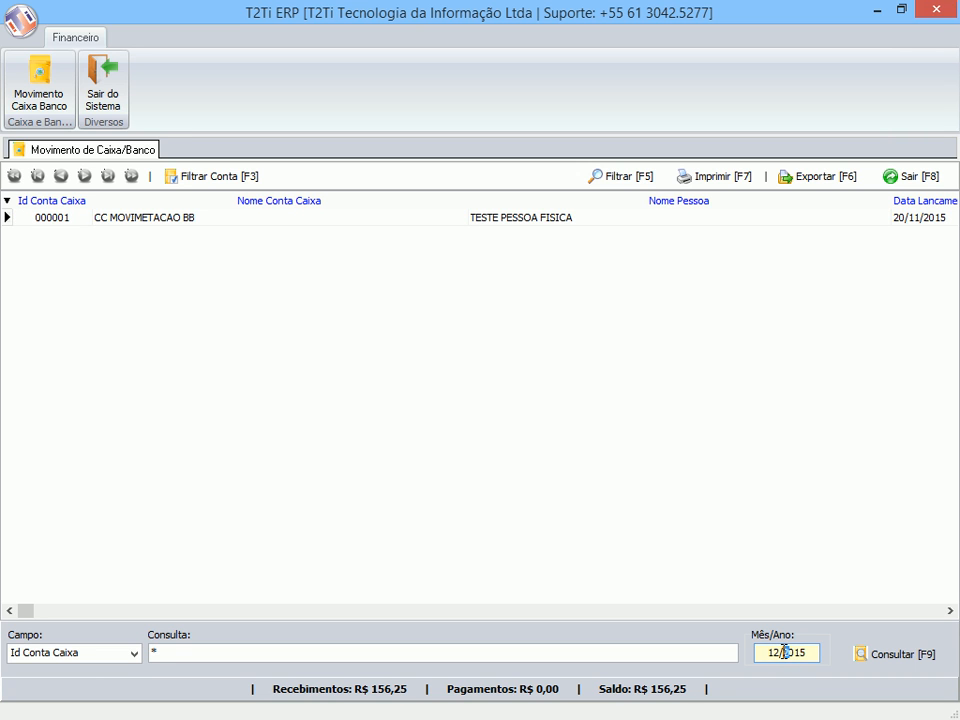
click(863, 653)
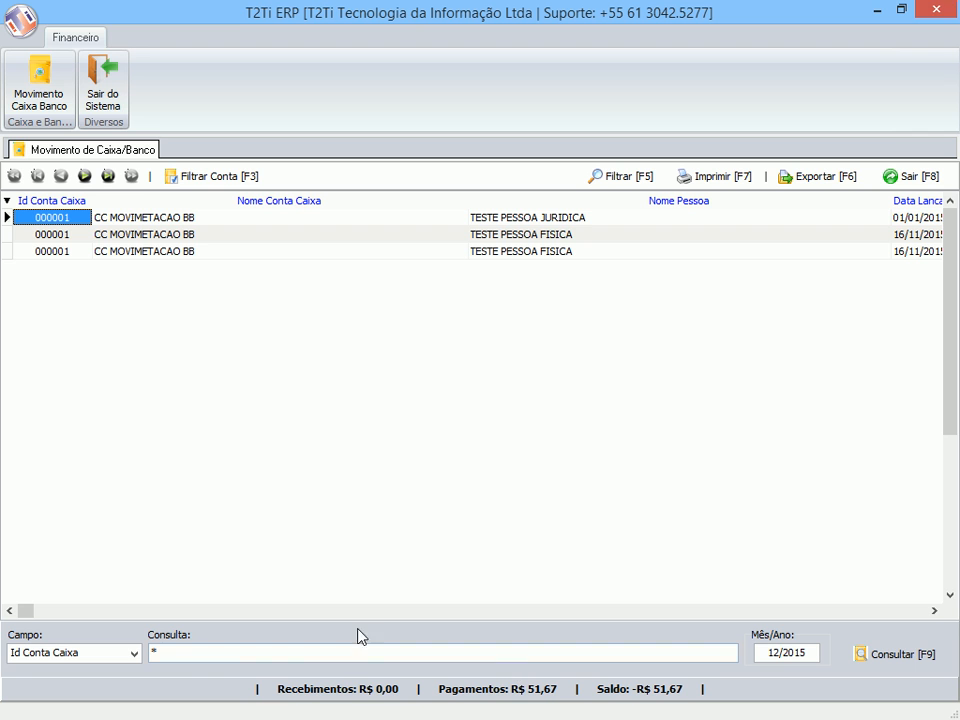
click(210, 182)
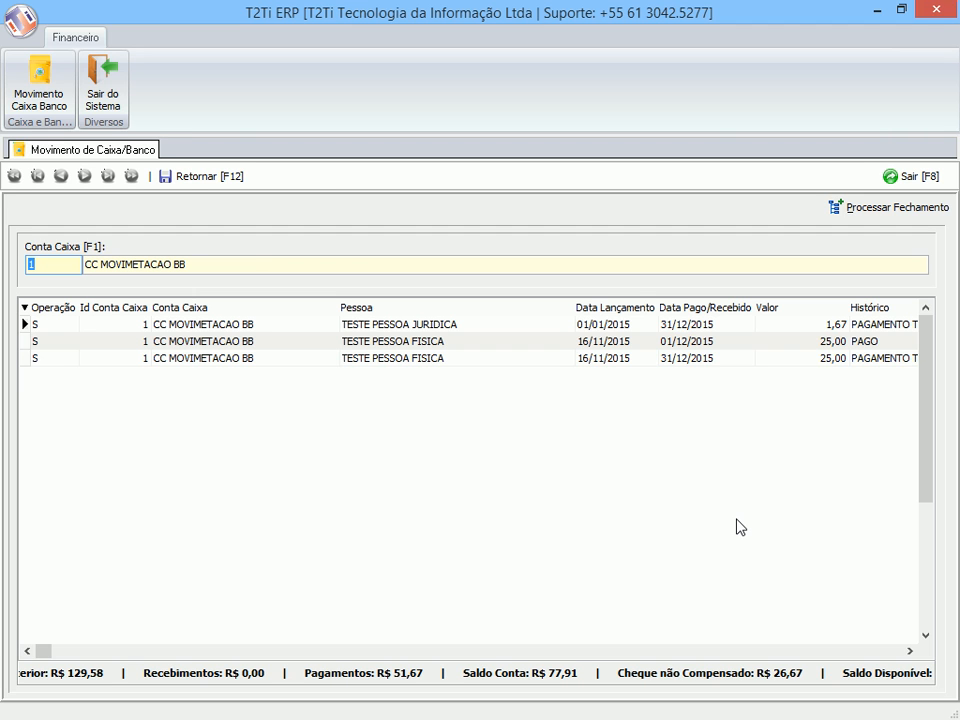
click(210, 177)
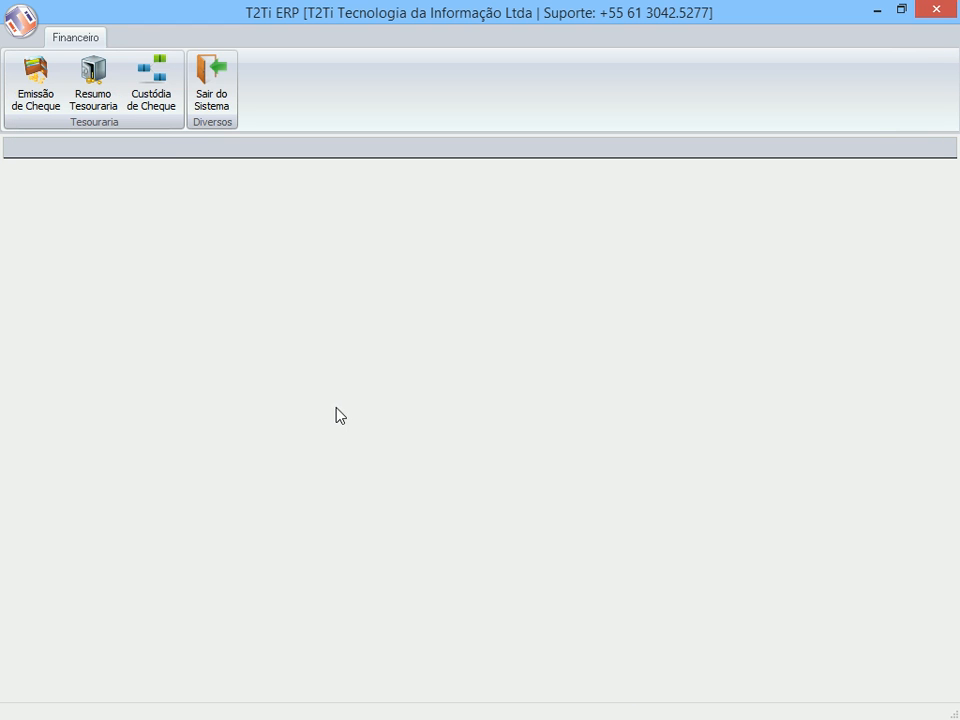
Open cheque issuing and query the payments due between 09/12/2015 and 09/12/2016.
click(18, 100)
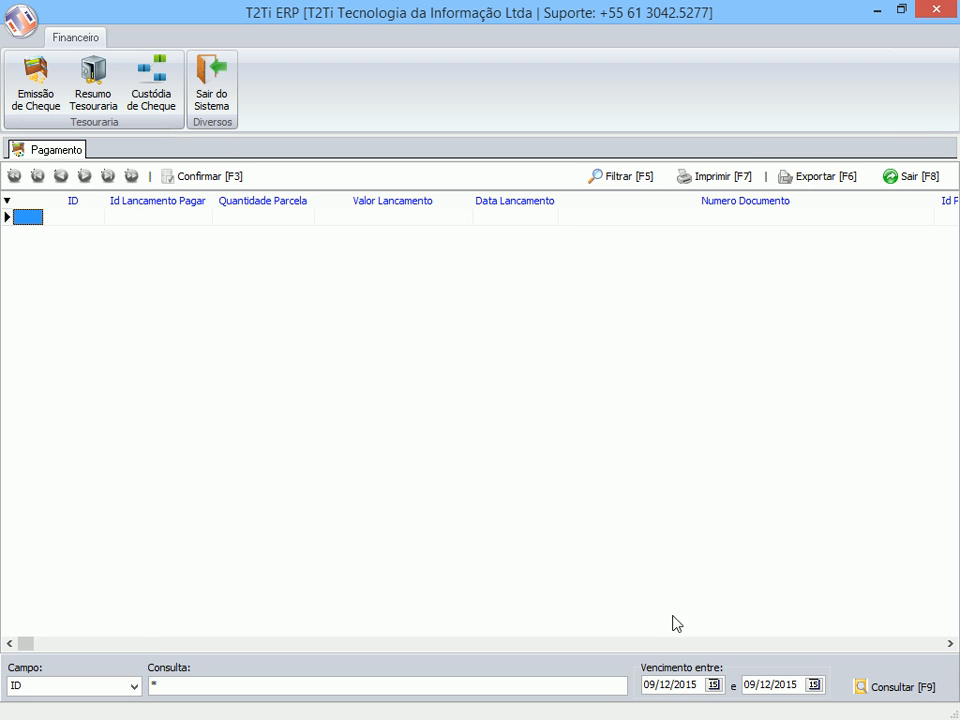
click(797, 685)
key(BackSpace)
text(6)
click(903, 687)
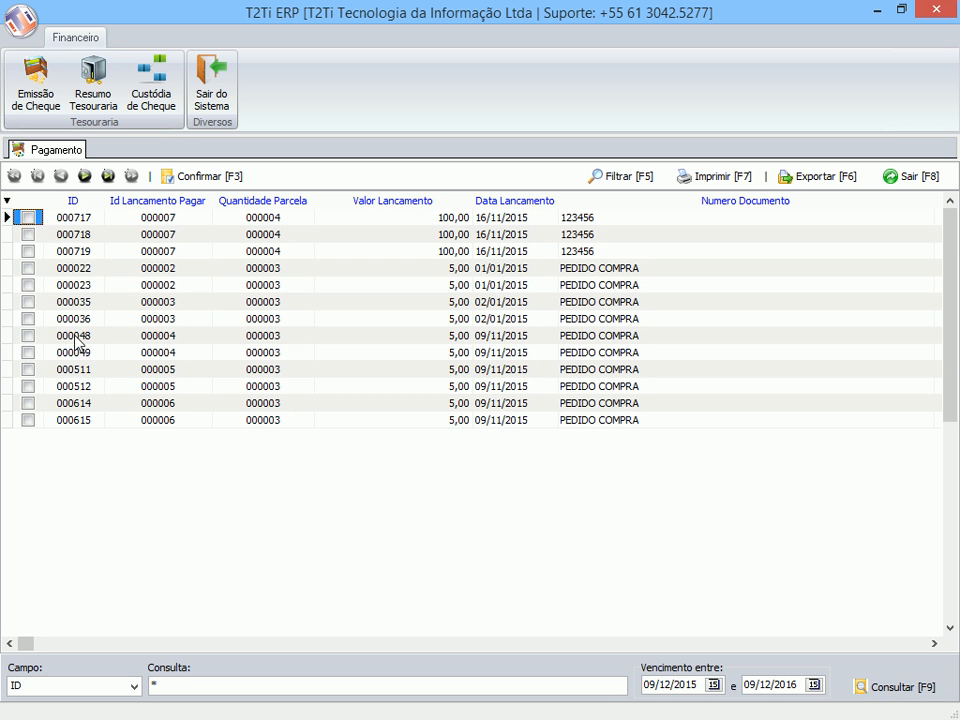
Mark instalments 000718 and 000719 for payment, view the cheque selection form for them and cancel it.
click(28, 234)
click(28, 251)
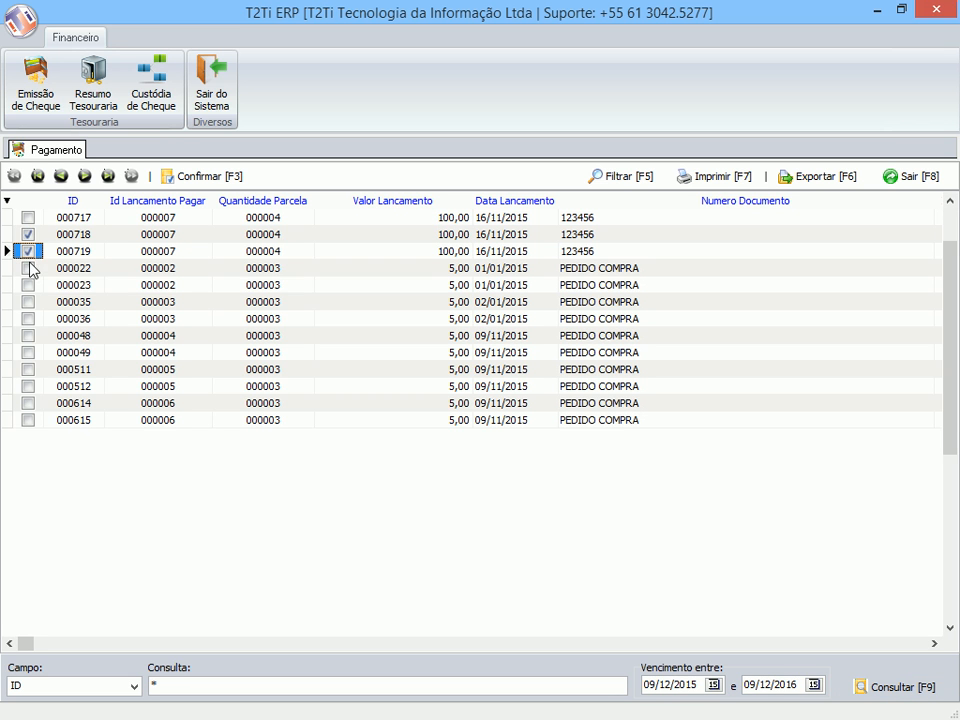
click(204, 177)
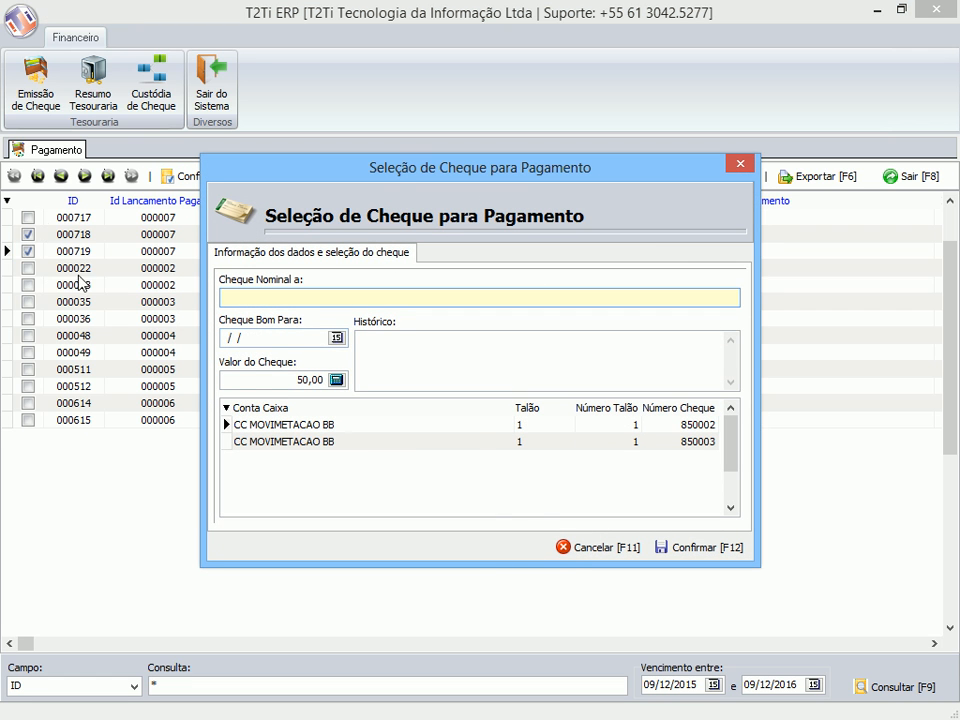
click(568, 548)
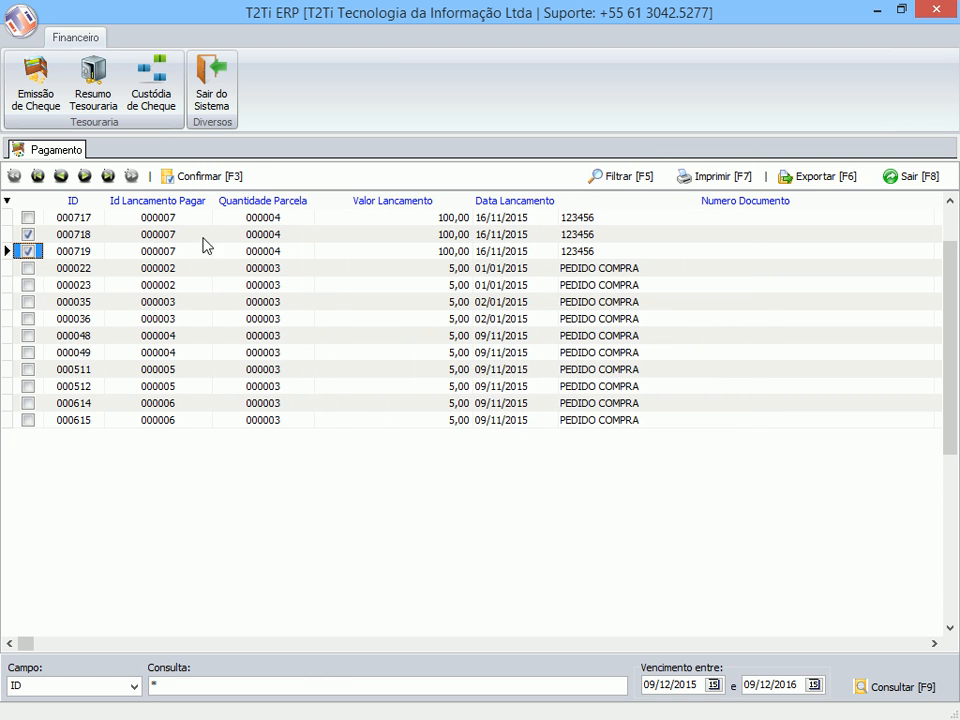
Open the treasury summary and query it with the period's end date set to 09/12/2016.
click(85, 100)
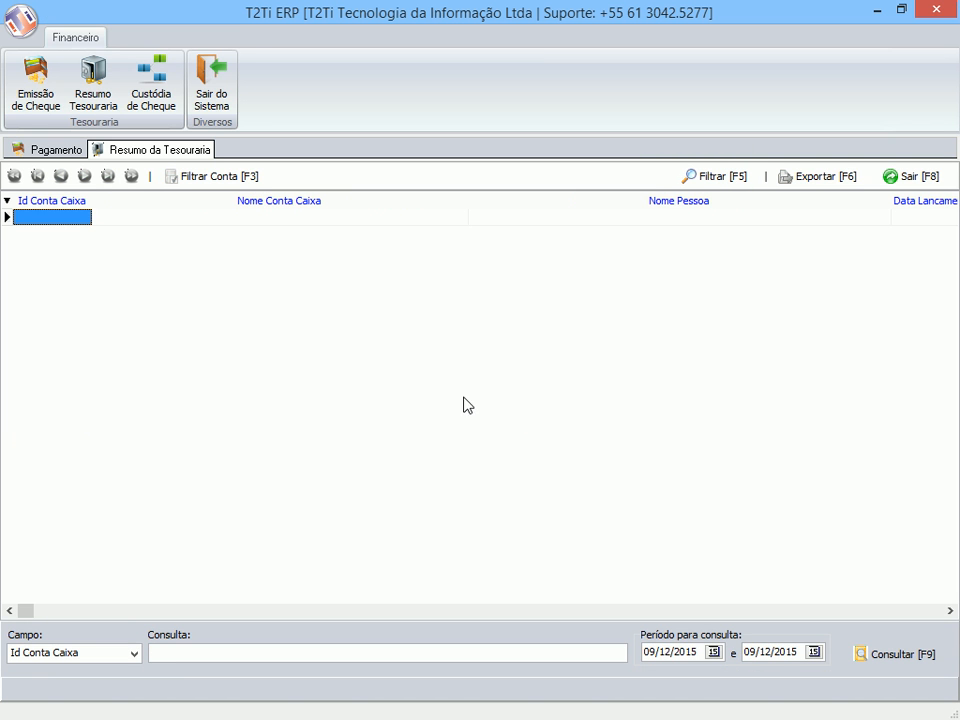
click(793, 651)
text(6)
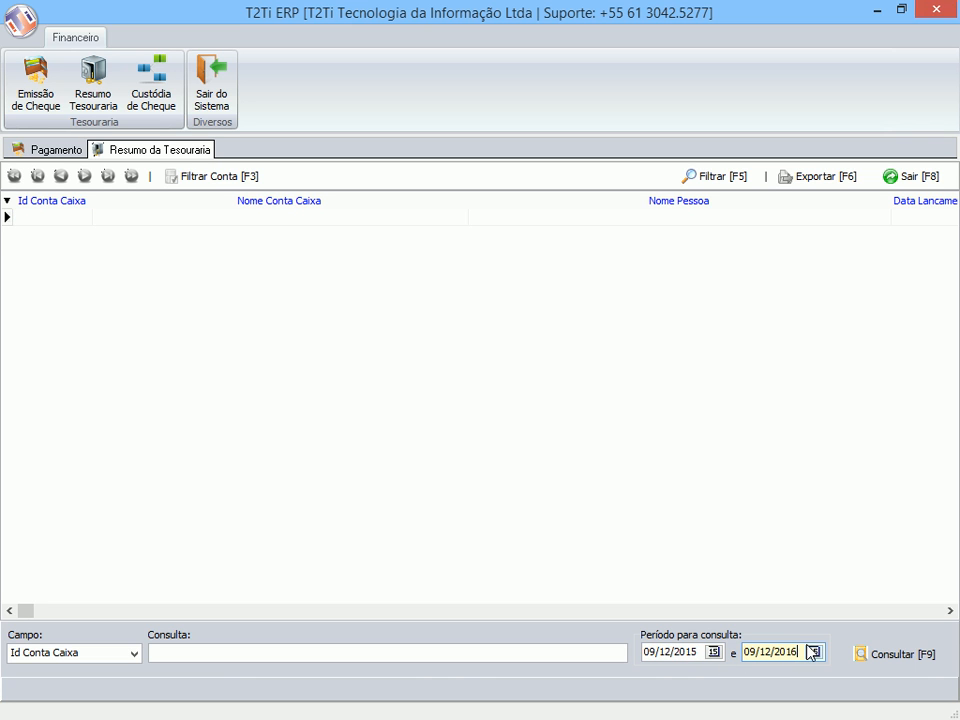
click(902, 661)
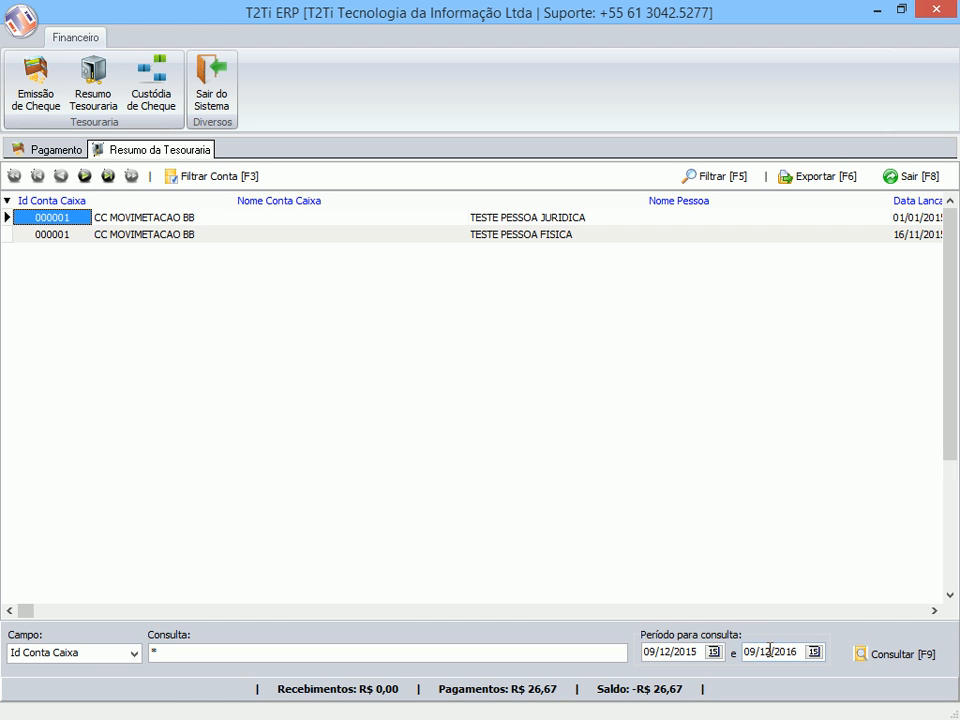
Query the treasury summary from 01/11/2015, view the entries filtered for CC MOVIMETACAO BB and return to the list.
click(652, 651)
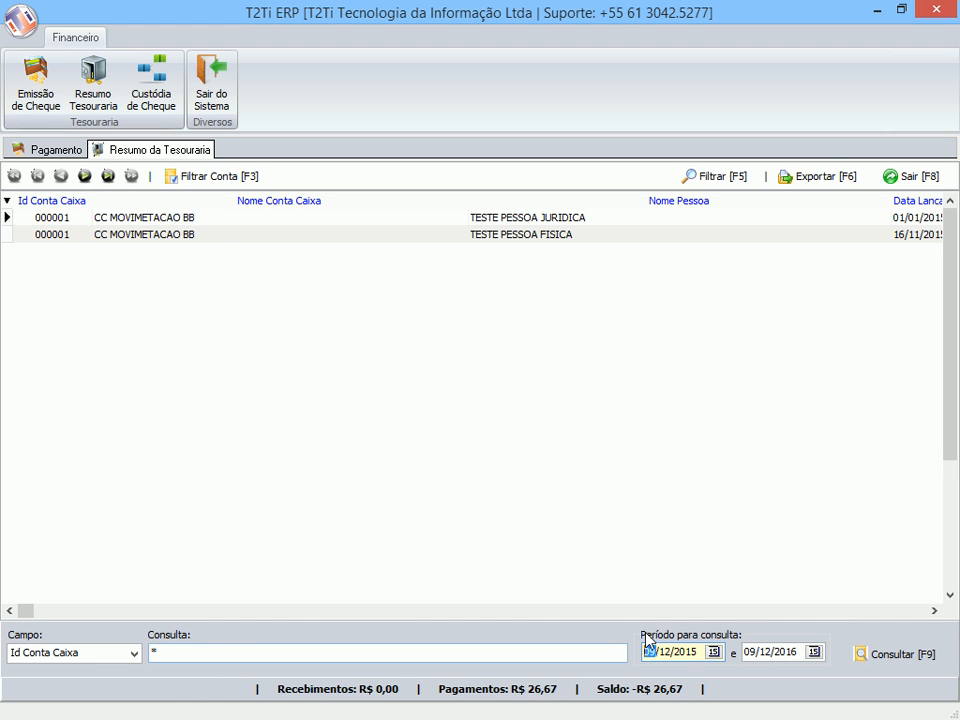
text(0111)
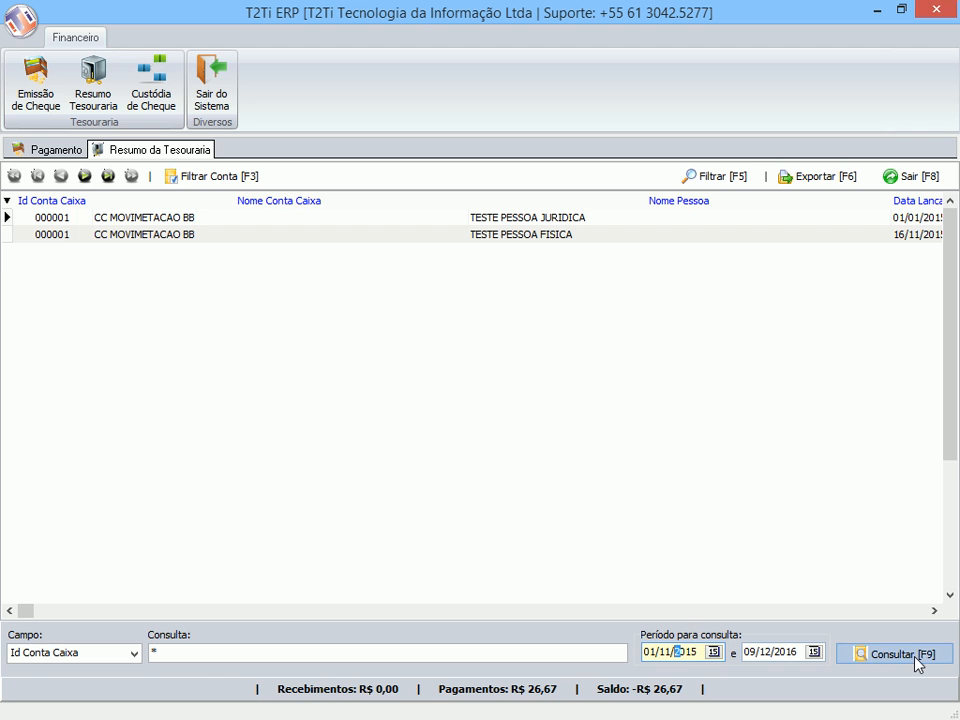
click(917, 662)
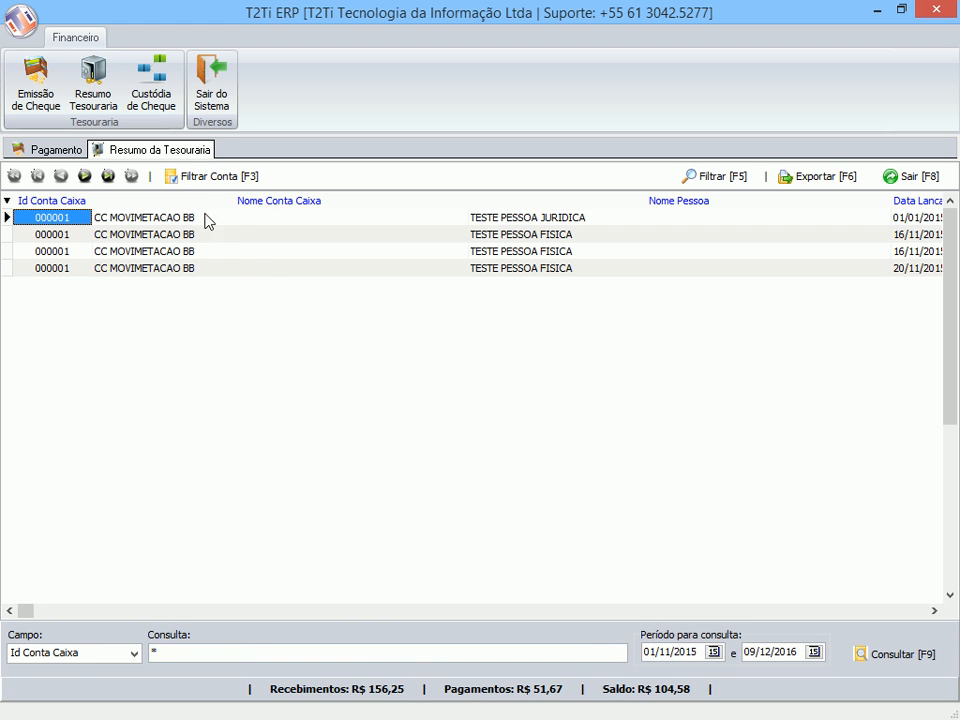
click(195, 176)
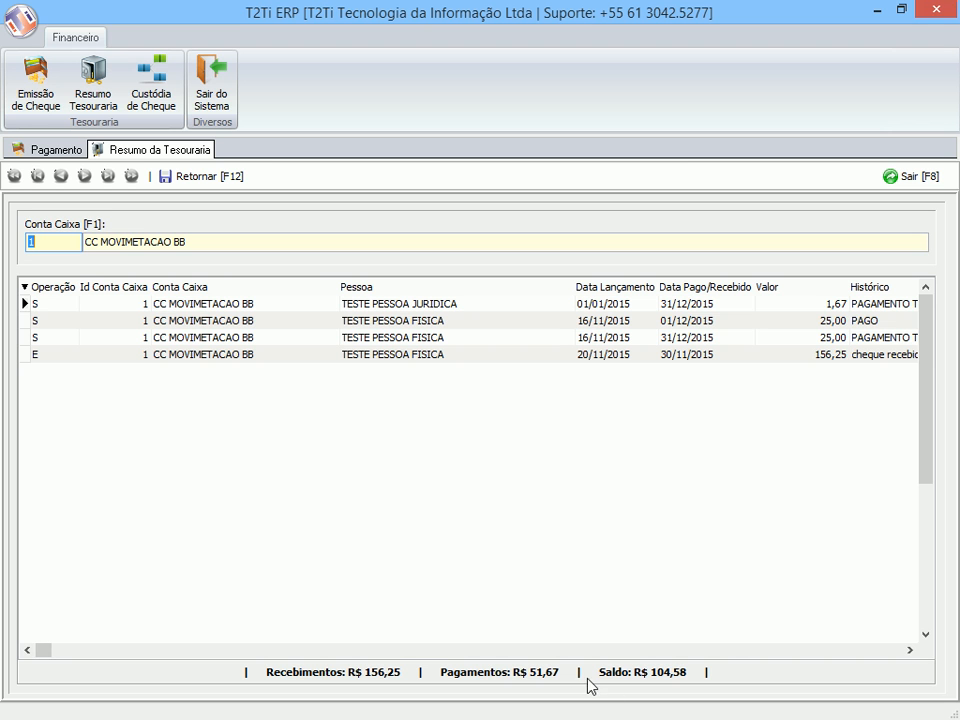
click(197, 180)
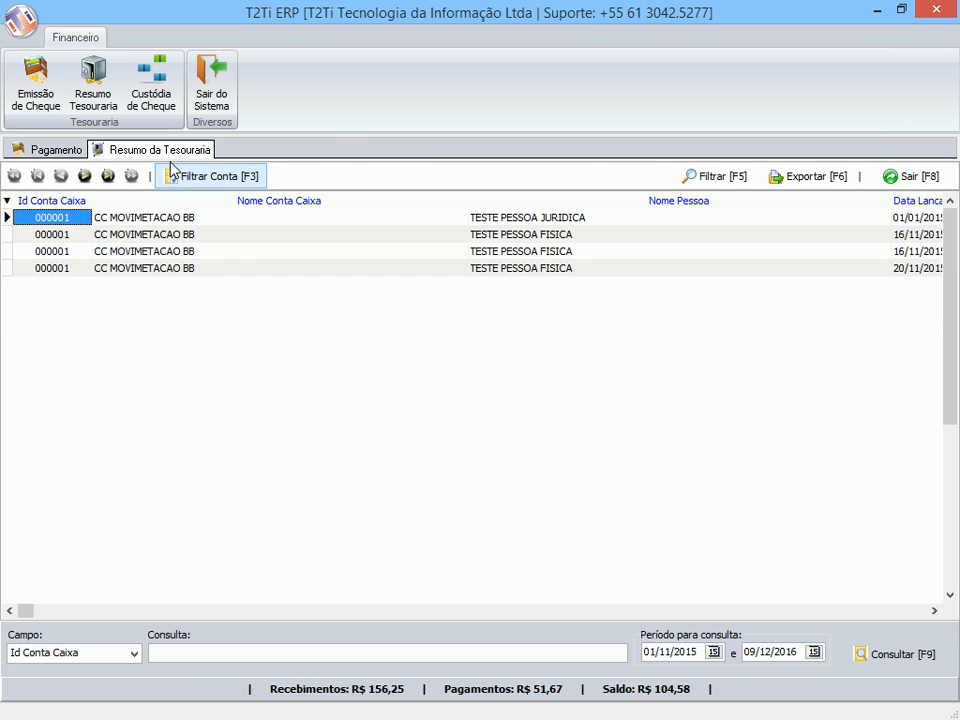
Open the cheque custody list, view the first cheque's record in edit mode and cancel without saving.
click(158, 105)
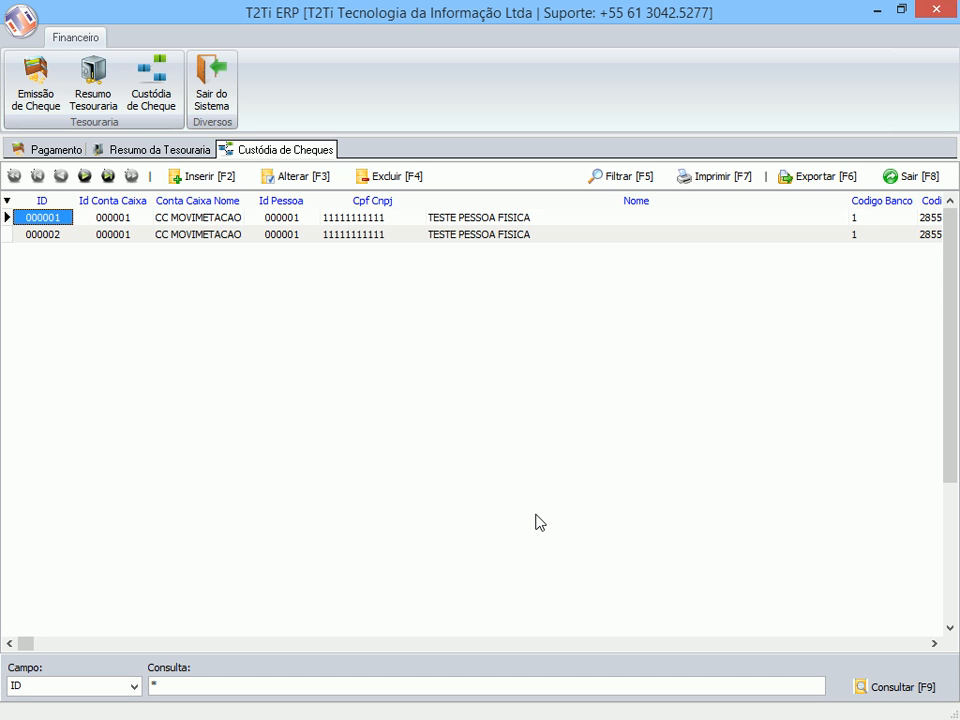
click(298, 176)
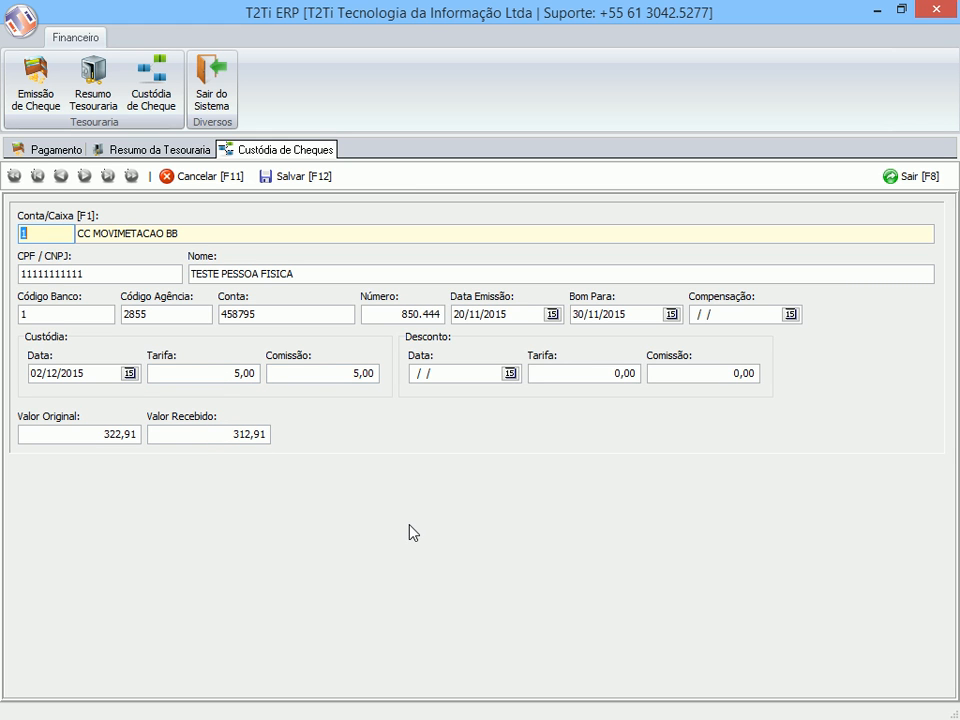
click(191, 180)
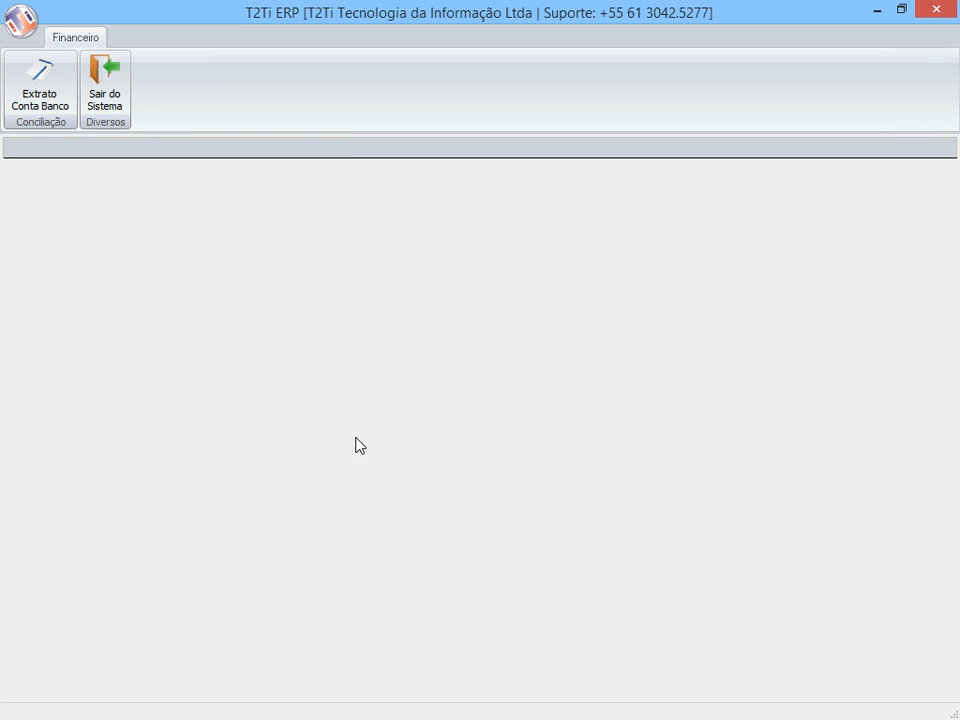
Open the bank account statements and view the statement of the CC MOVIMETACAO BB account.
click(28, 88)
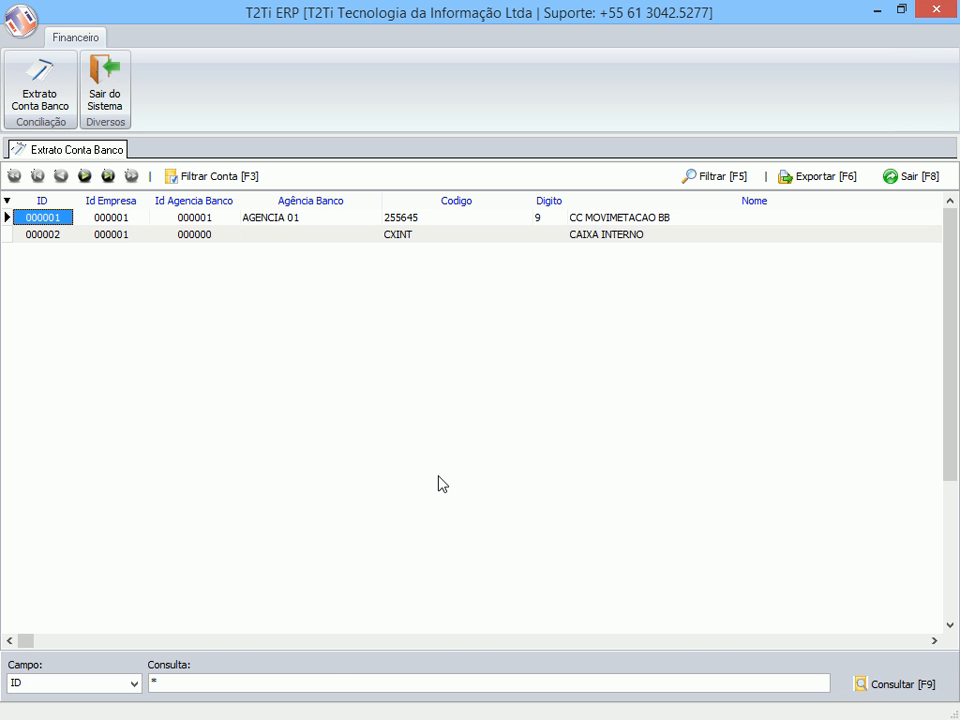
click(184, 187)
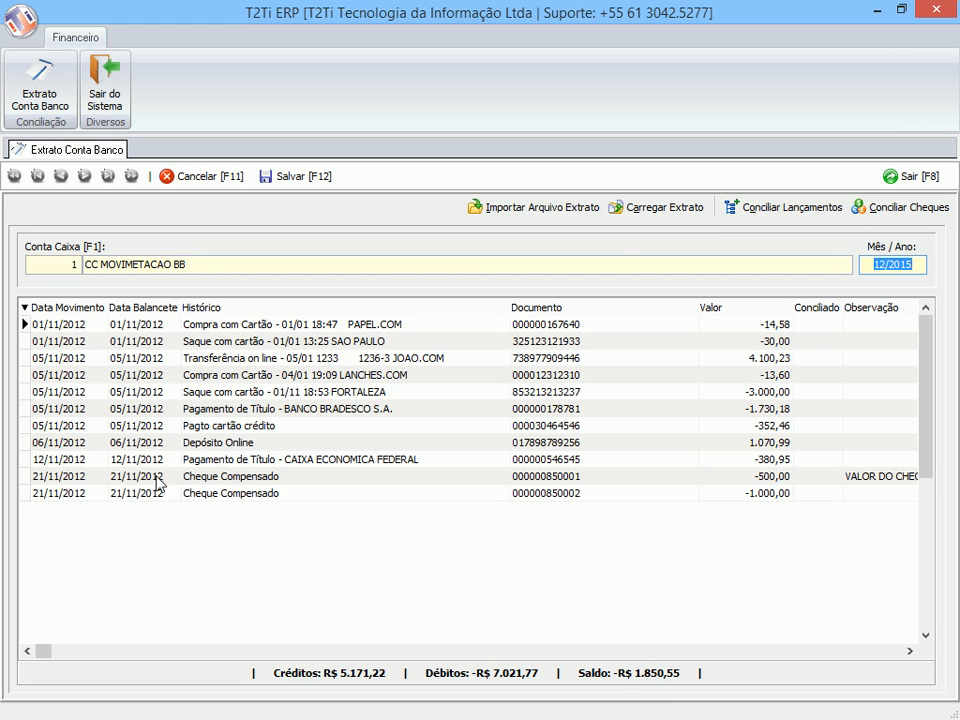
Read the value and full observation of the -500,00 cleared cheque, and run the reconciliation of the statement entries.
click(551, 477)
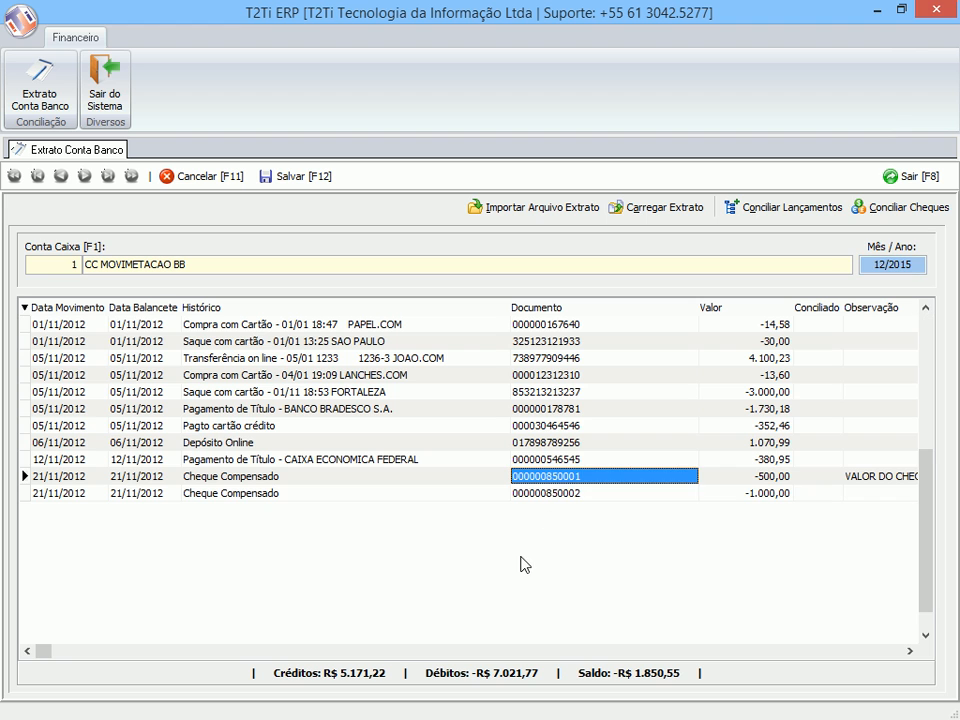
key(Tab)
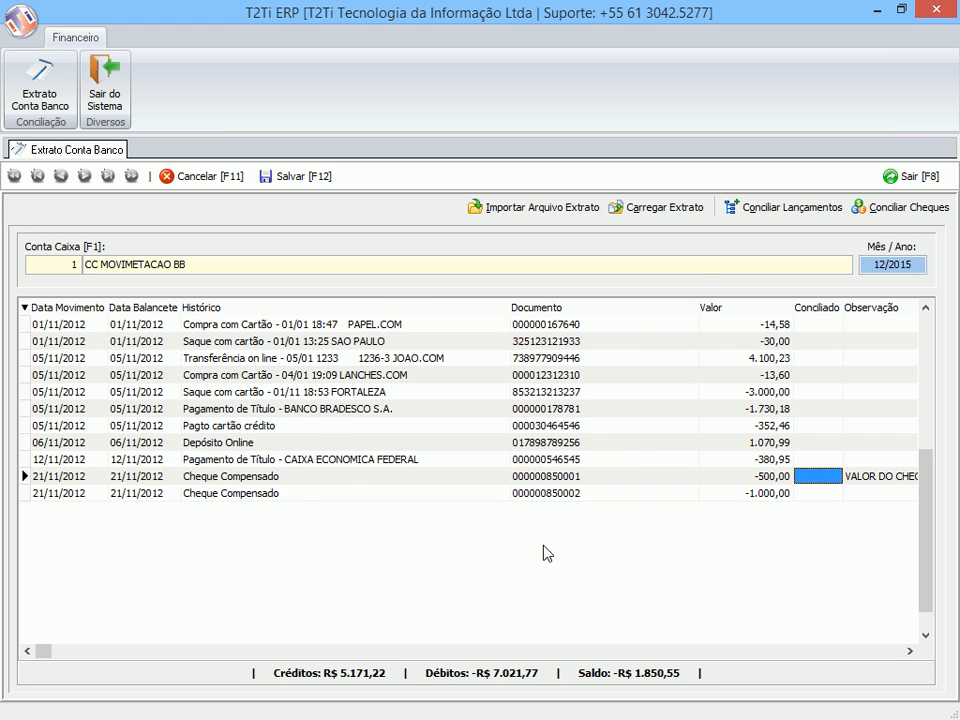
key(Tab)
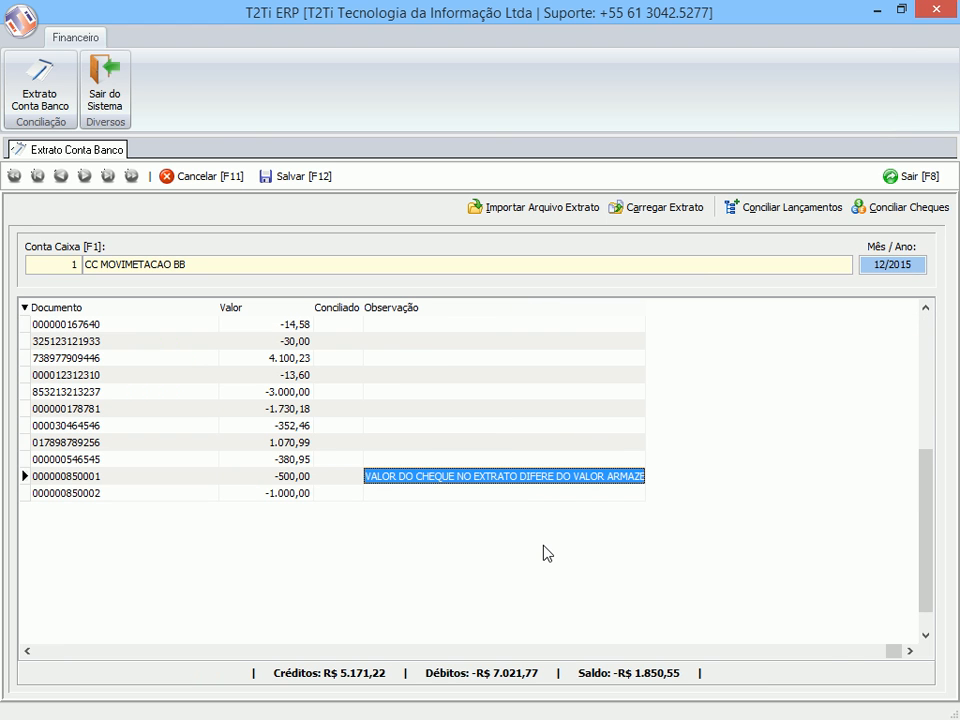
click(466, 480)
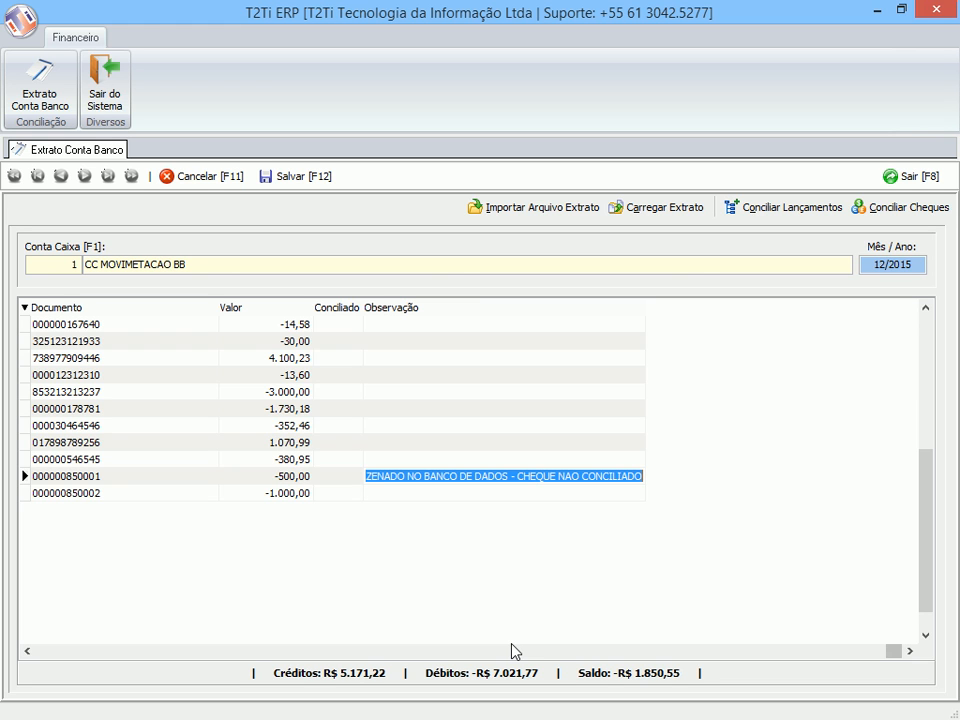
click(295, 479)
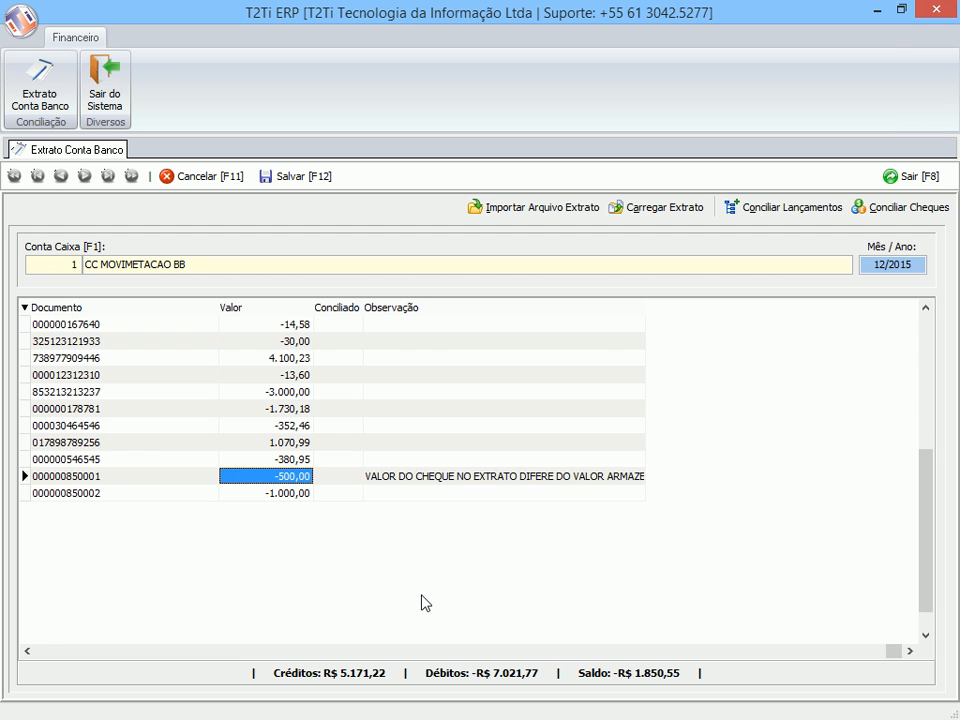
key(Home)
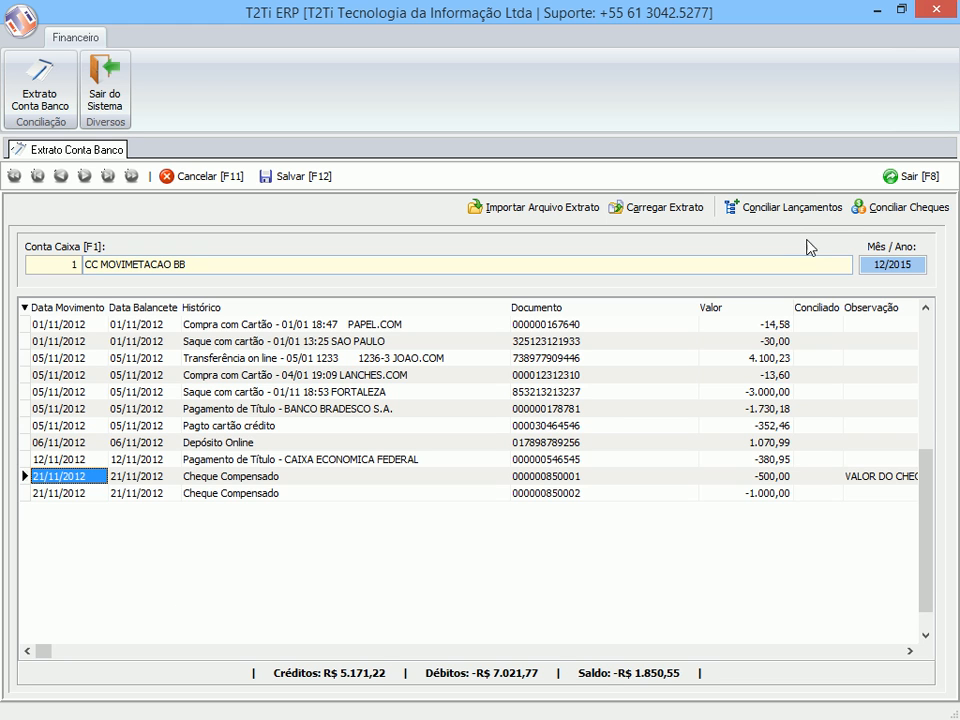
click(725, 208)
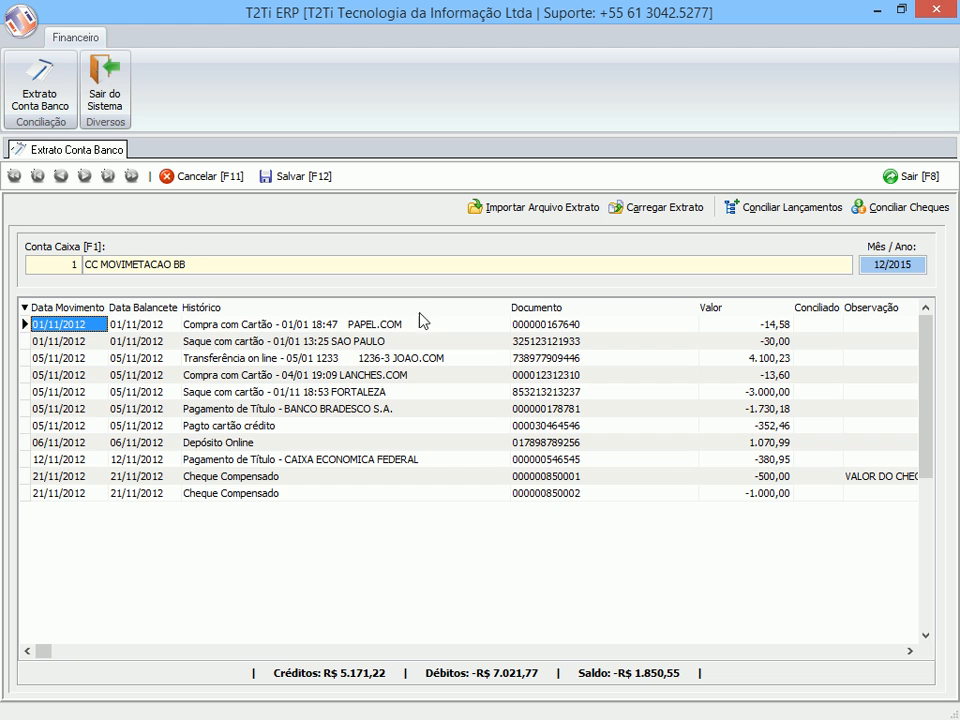
Set the statement's month/year to 01/2016 and load the CC MOVIMETACAO BB statement for that period.
double_click(875, 264)
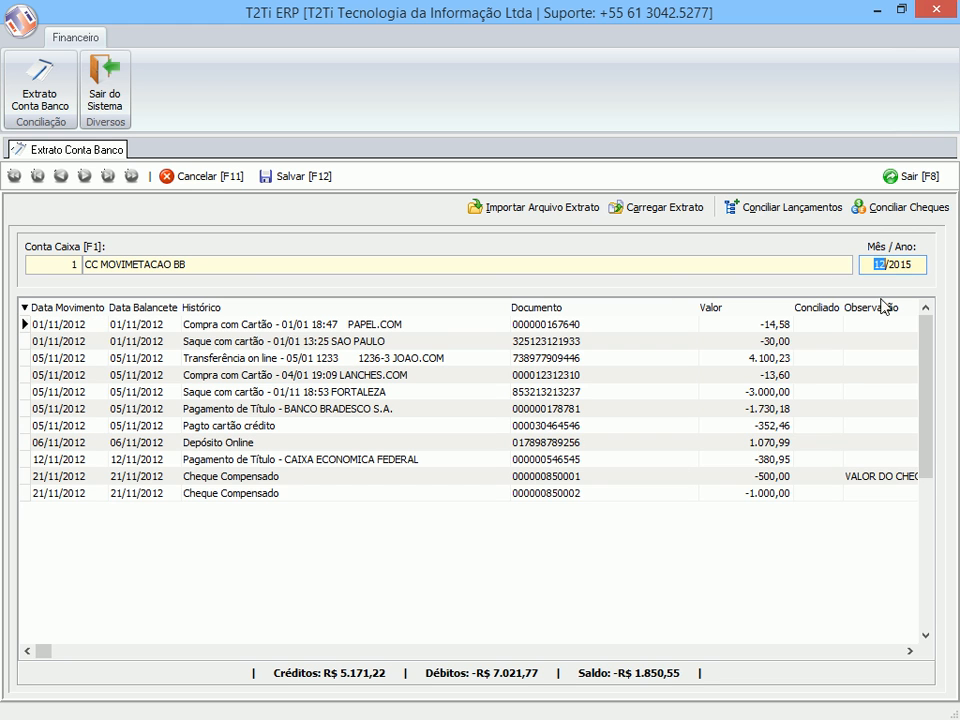
text(012016)
click(662, 207)
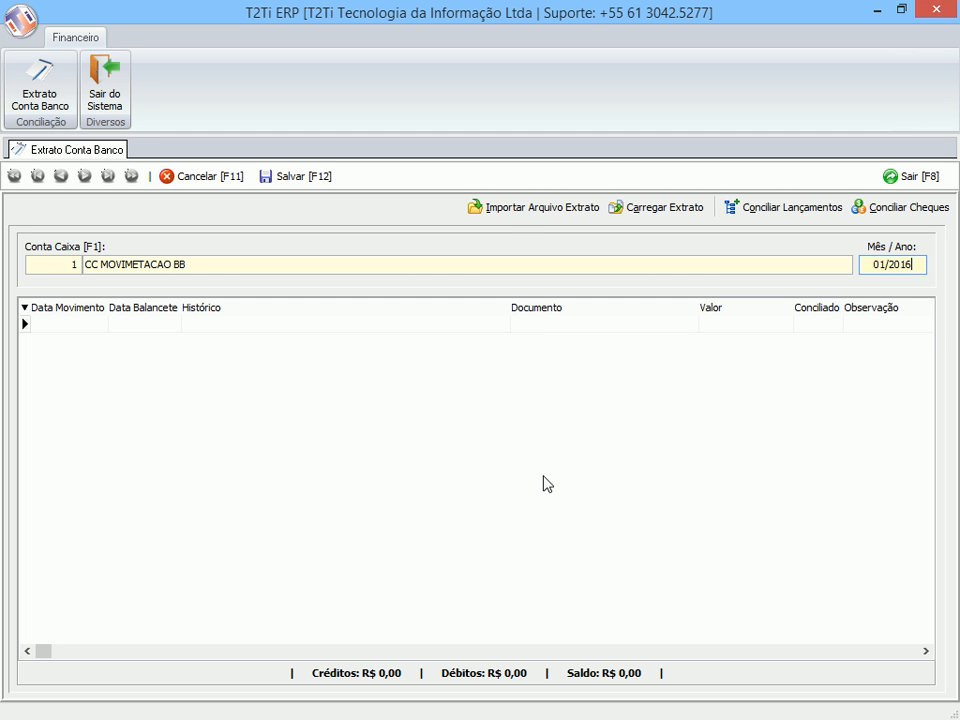
Import the statement file ExtratoOFX.ofx, using the OFX file type, into the 01/2016 statement and cancel the record without saving.
click(504, 215)
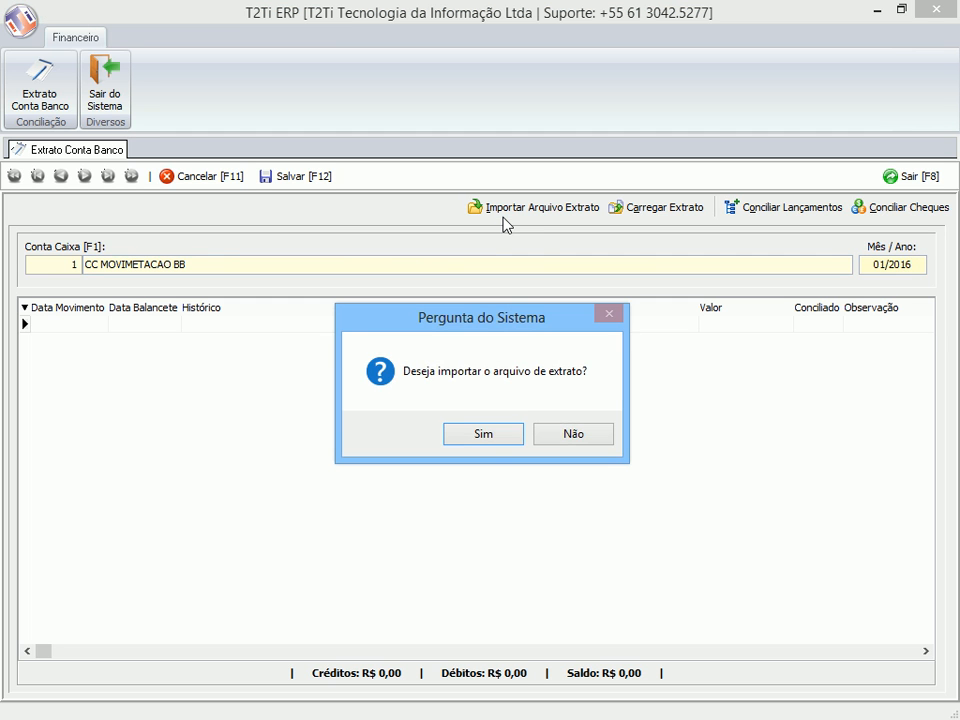
click(510, 433)
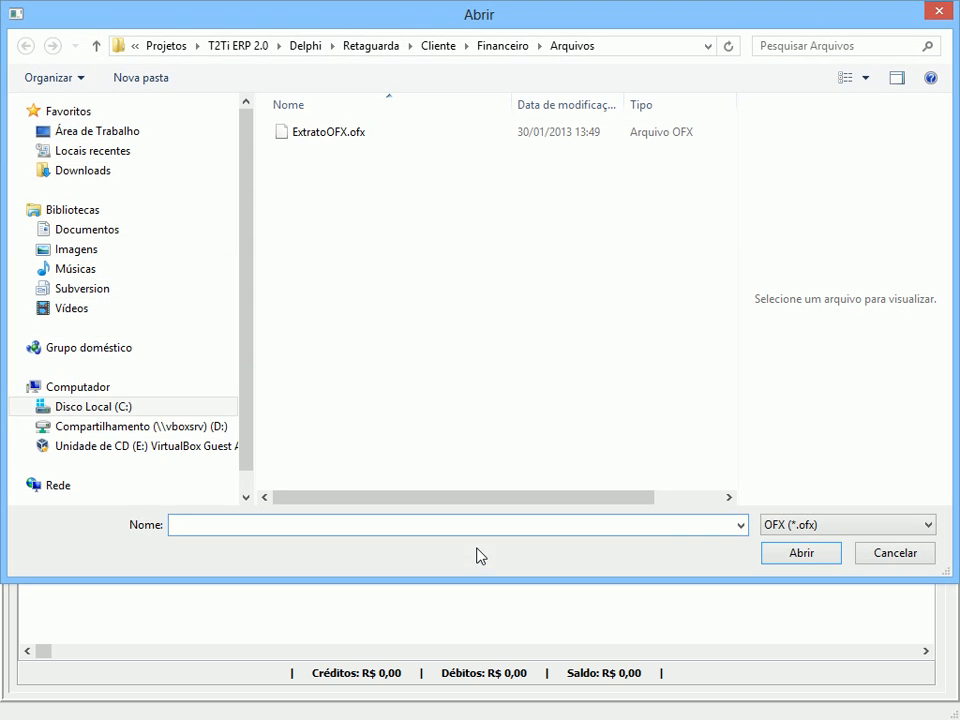
click(822, 527)
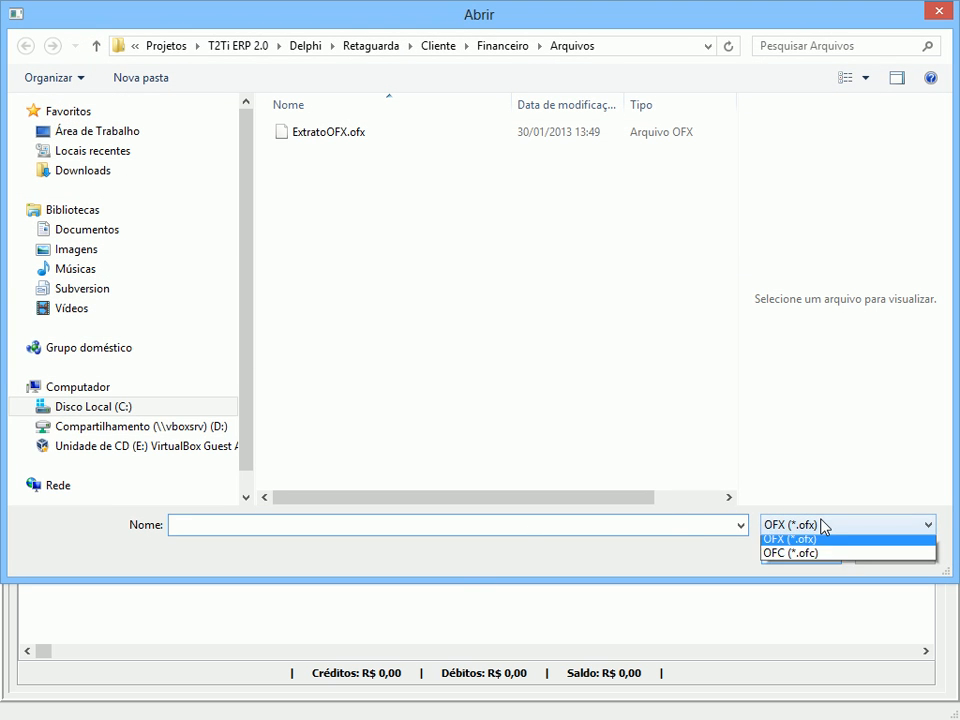
click(822, 543)
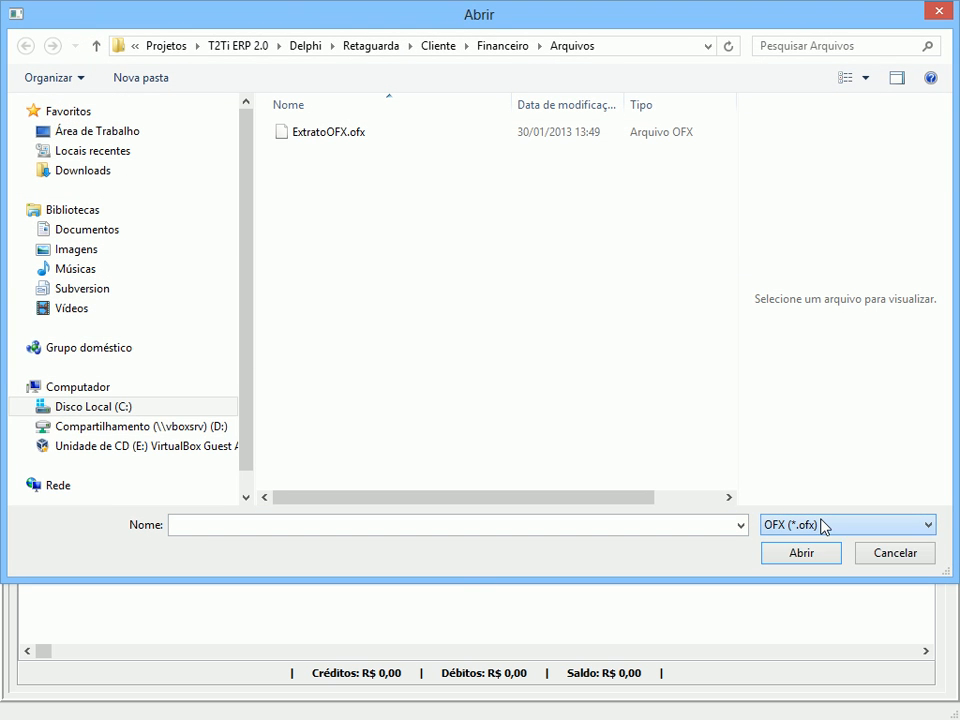
click(332, 138)
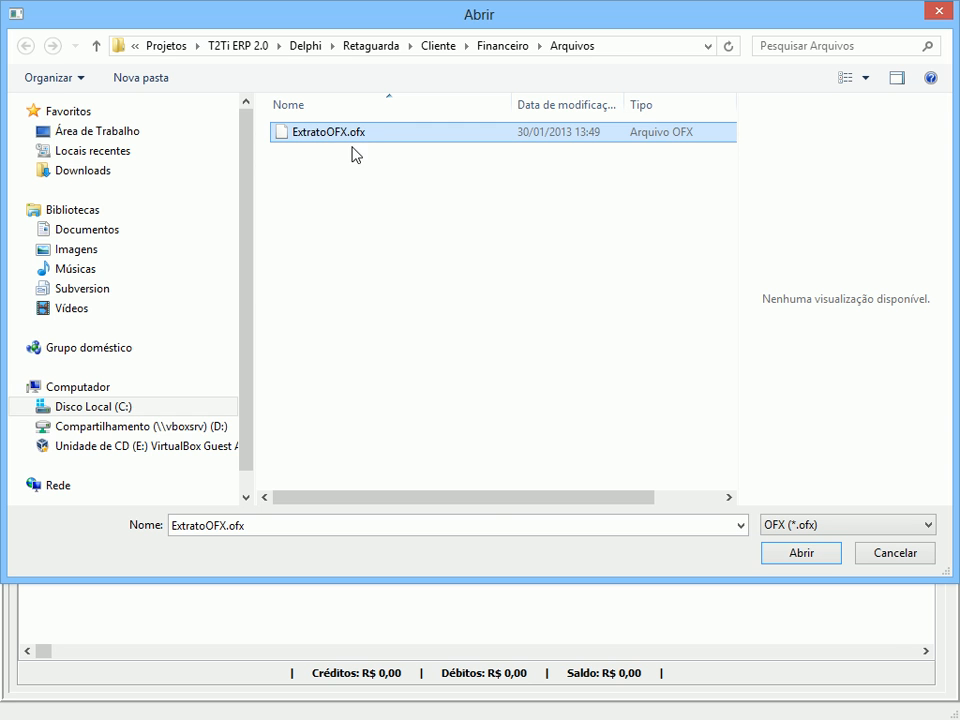
click(793, 553)
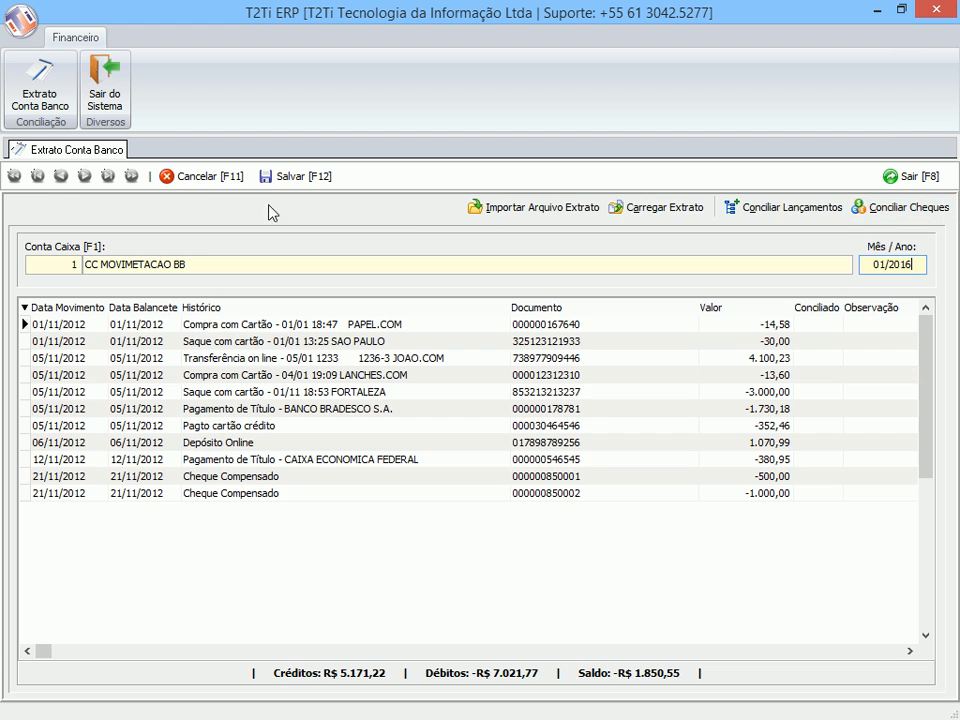
click(197, 176)
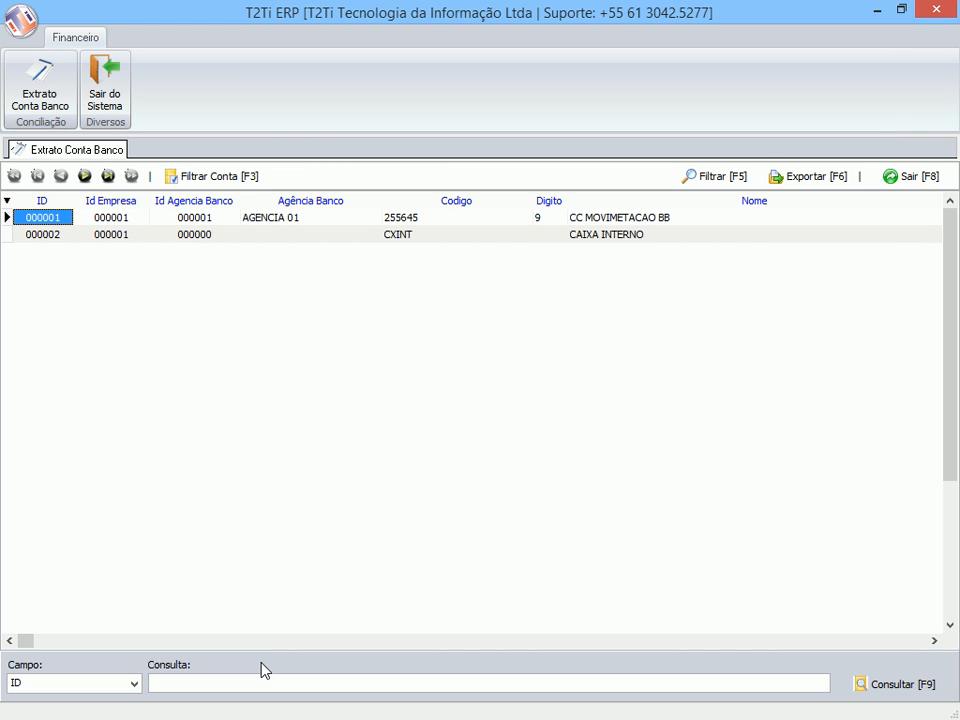